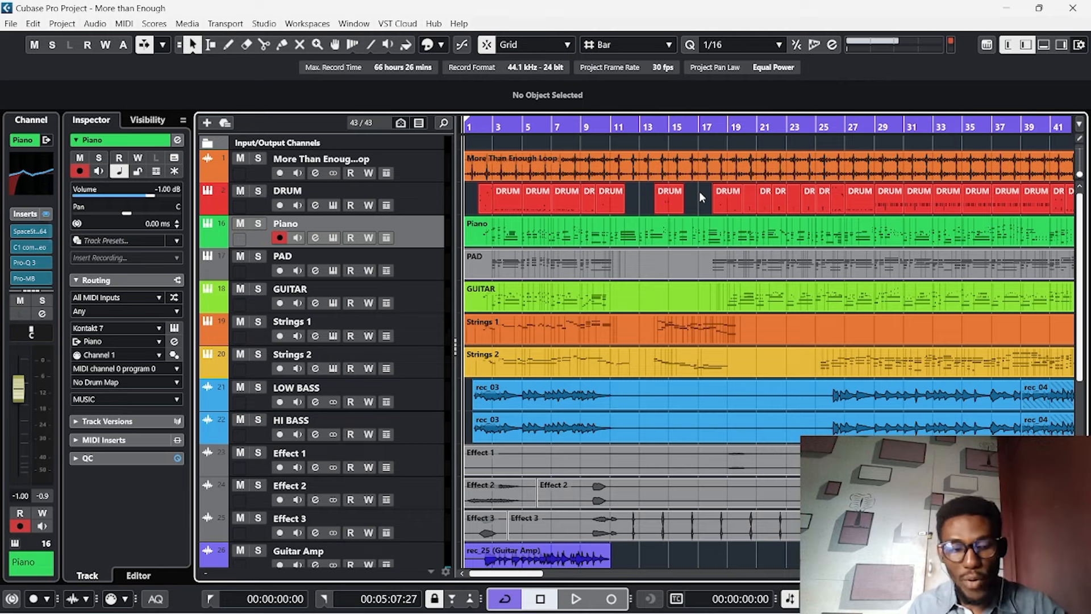
Play the project from the start to listen to the full arrangement, selecting the LOW BASS track during playback
scroll(516, 301, "up", 3)
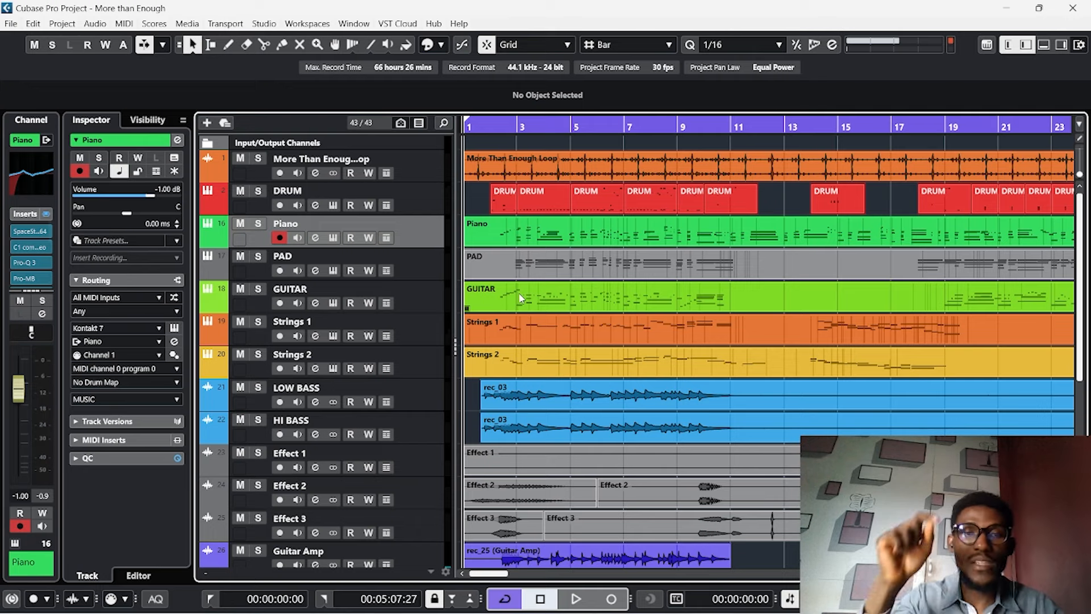
key("space")
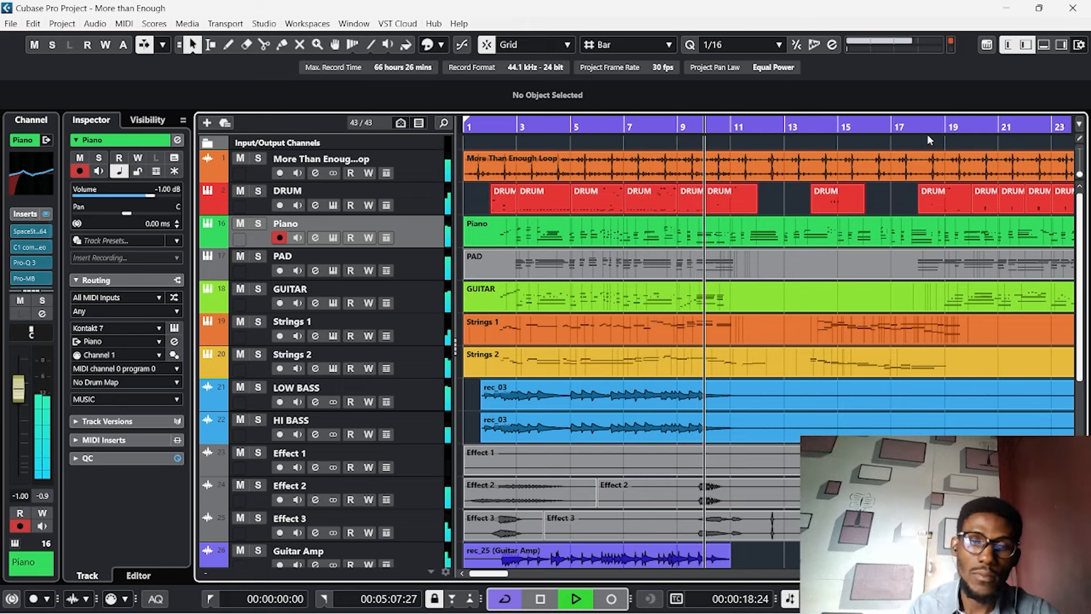
left_click(417, 395)
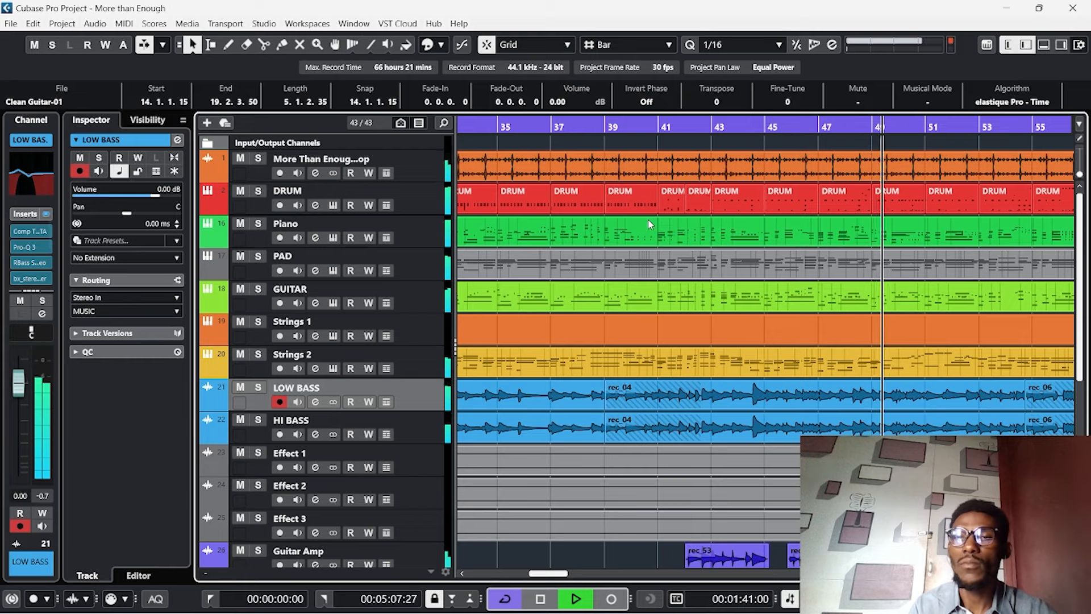
key("f")
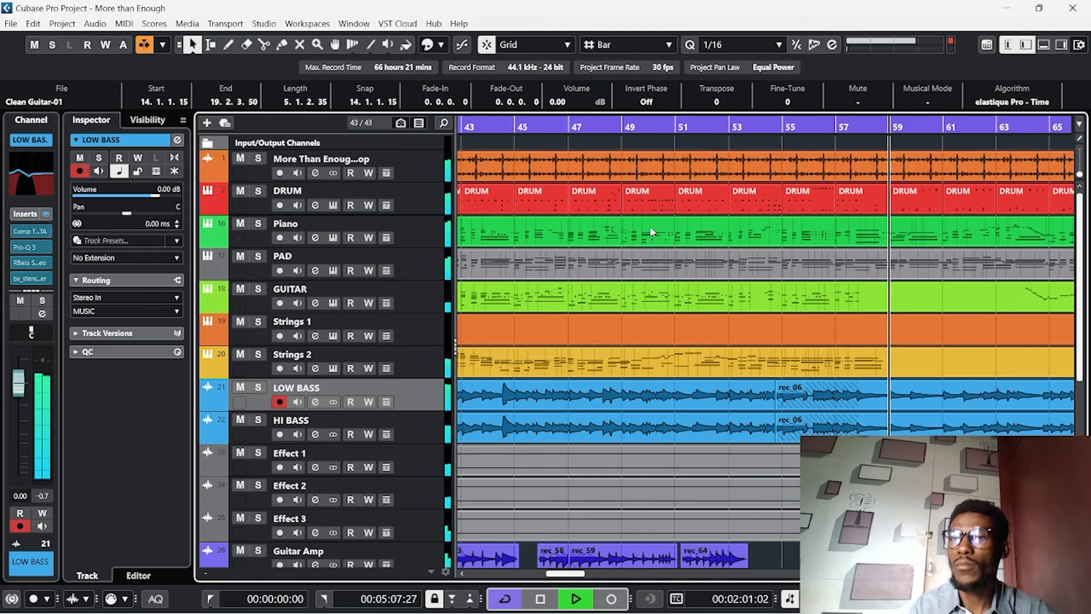
key("space")
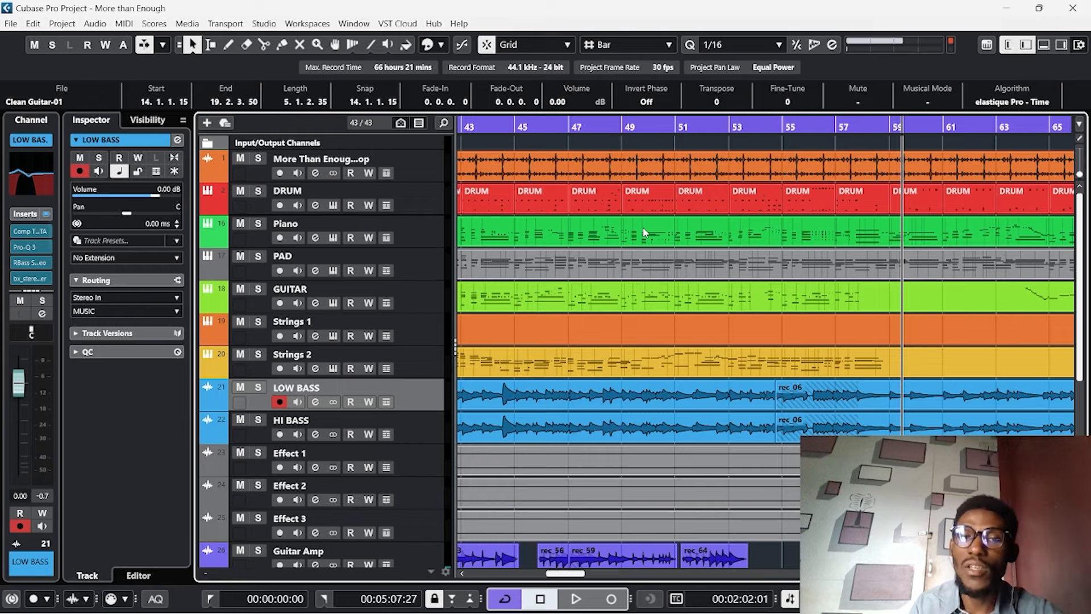
Audition the soloed HI BASS track in its channel settings and set EQ band 1 to 4.7 dB at 159.1 Hz
scroll(540, 414, "left", 4)
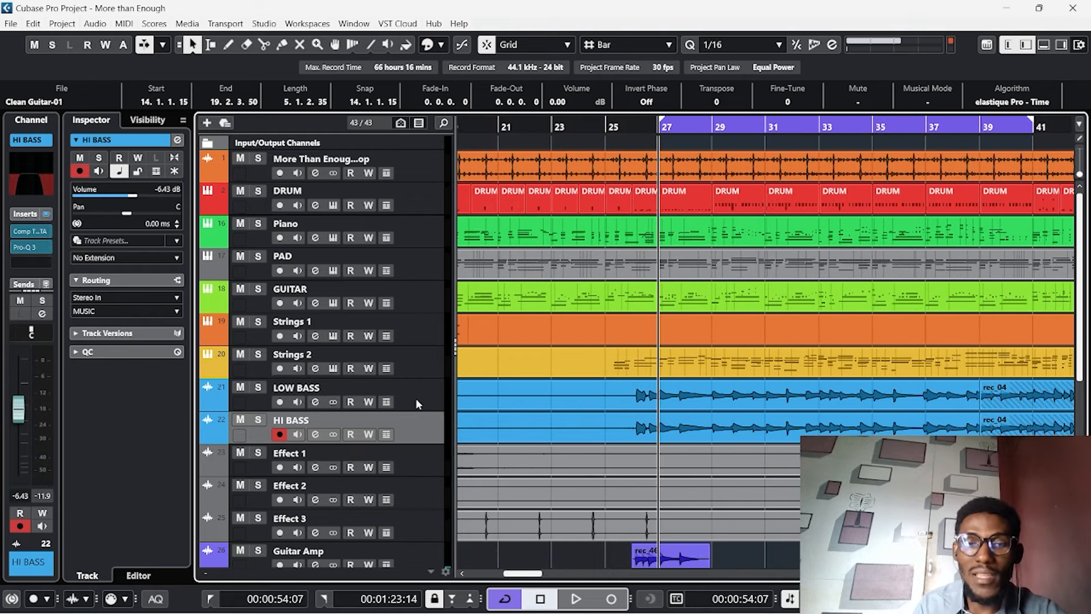
left_click(417, 404)
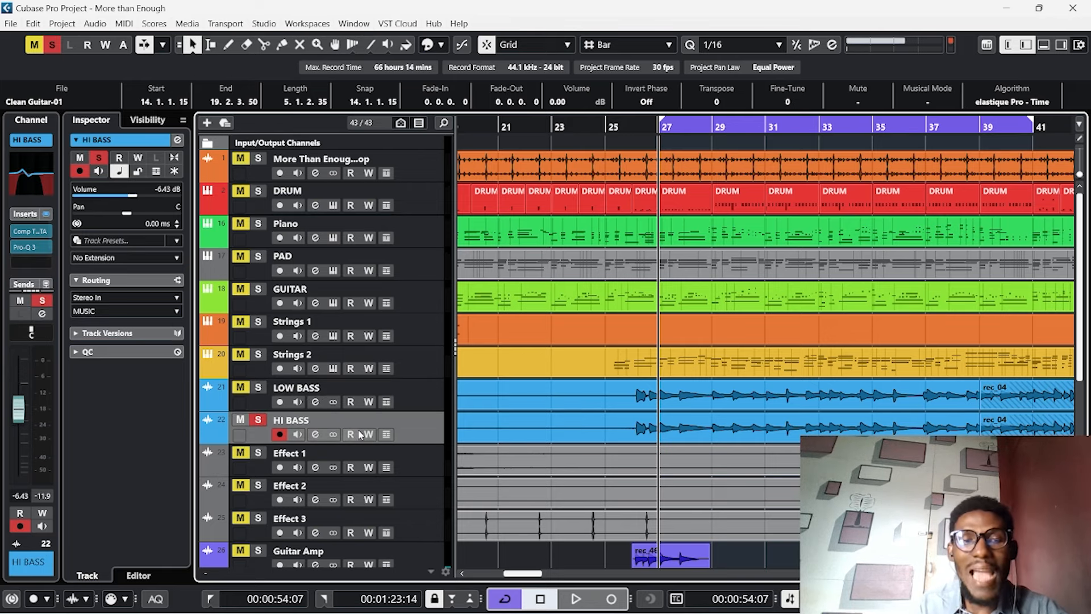
left_click(315, 435)
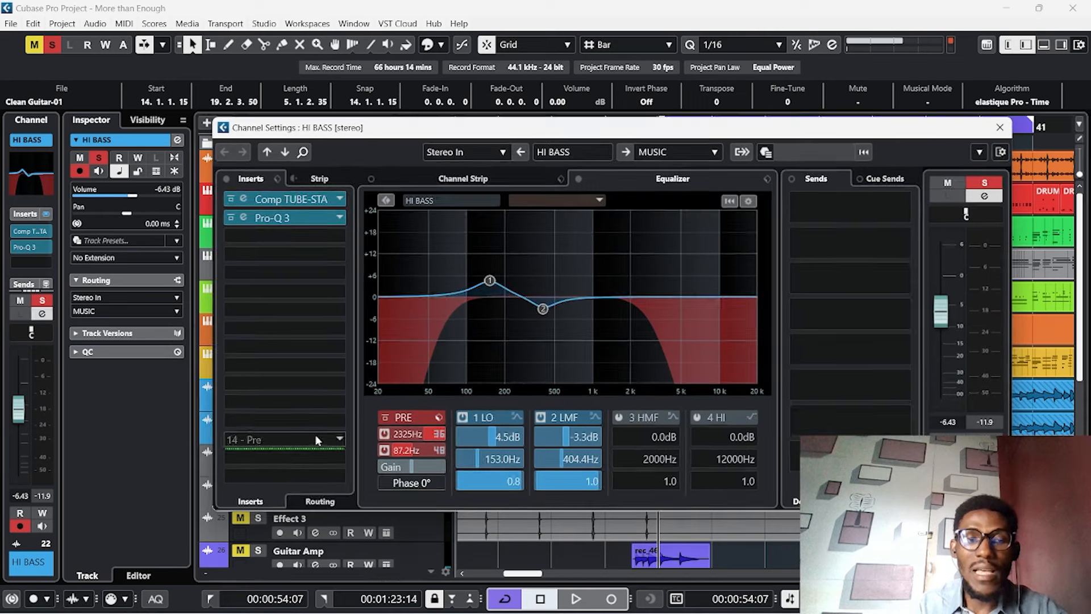
key("space")
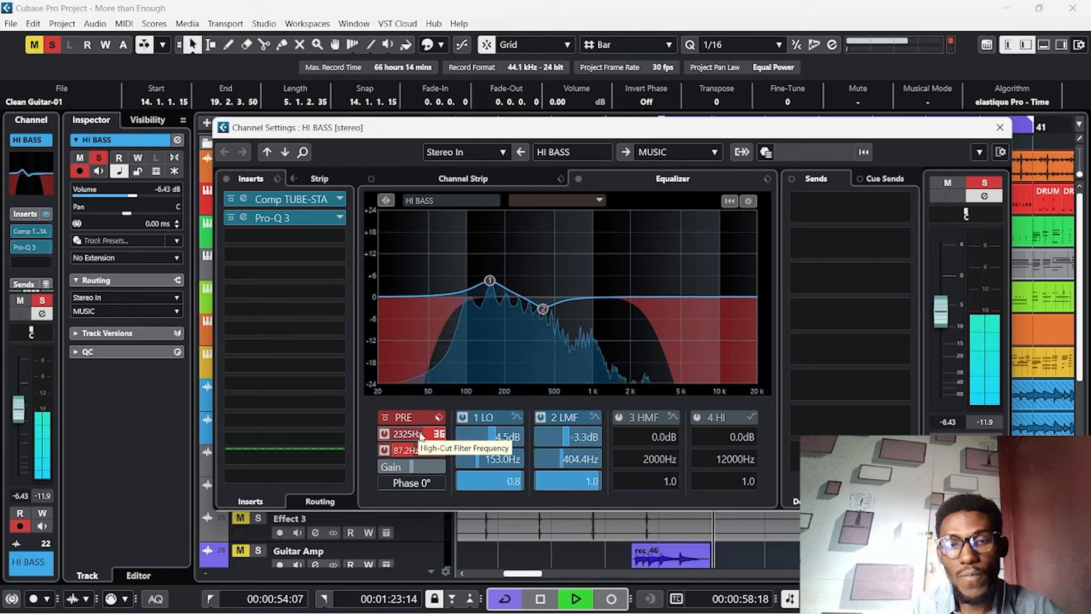
key("space")
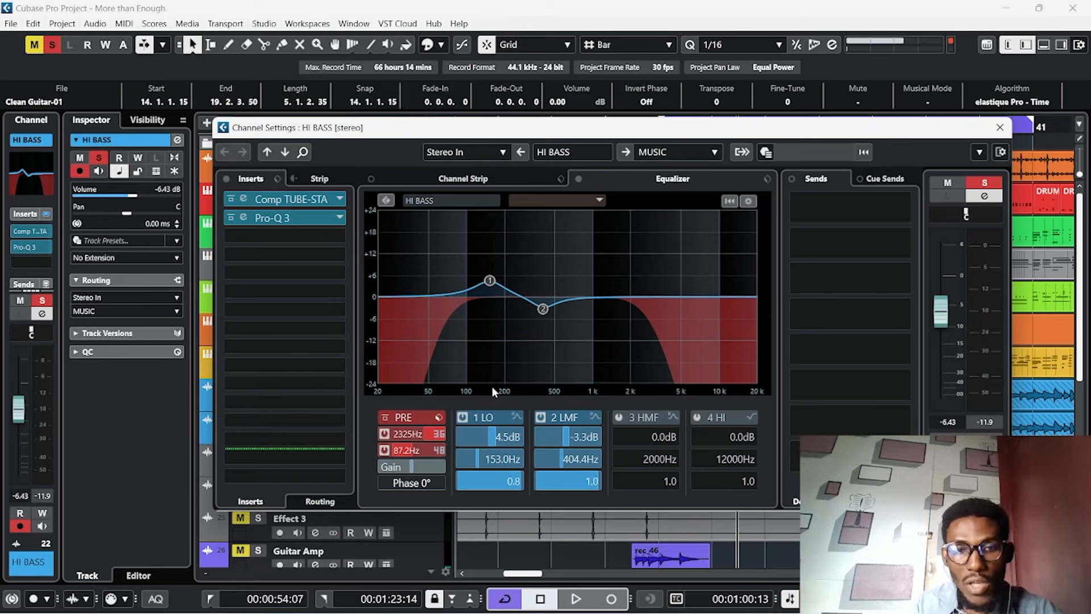
left_click_drag(490, 280, 494, 285)
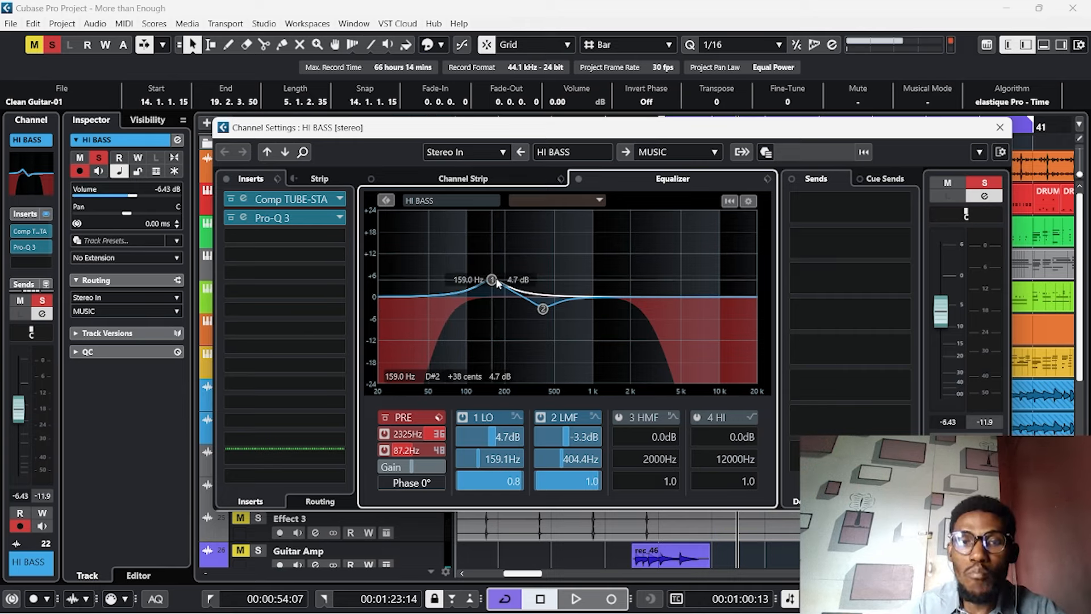
Review the settings of the Comp TUBE-STA and Pro-Q 3 inserts on the HI BASS channel, closing its channel settings when done
left_click(288, 199)
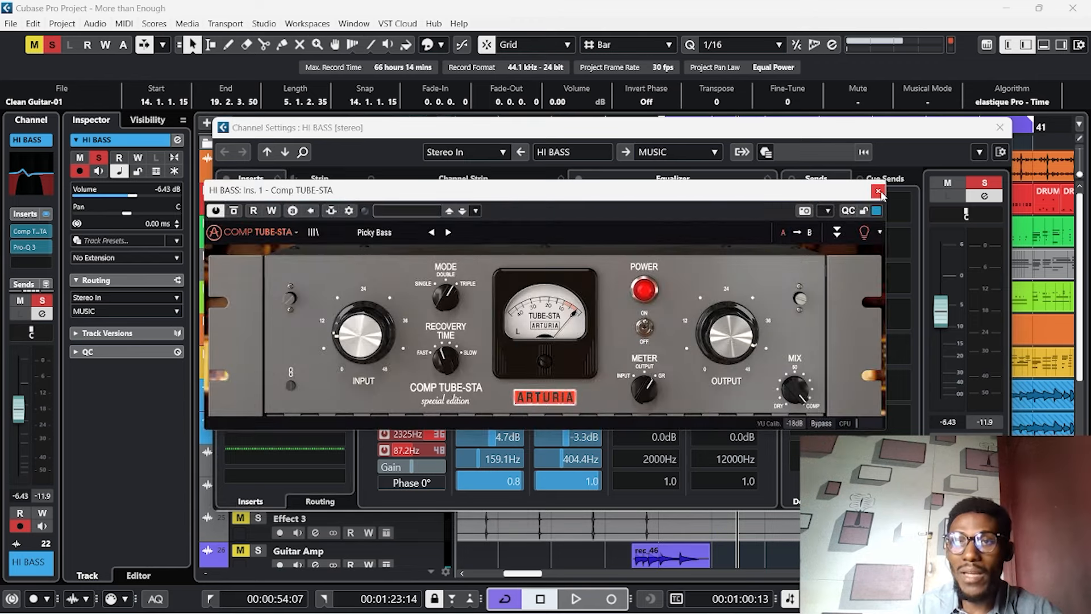
left_click(878, 192)
left_click(300, 220)
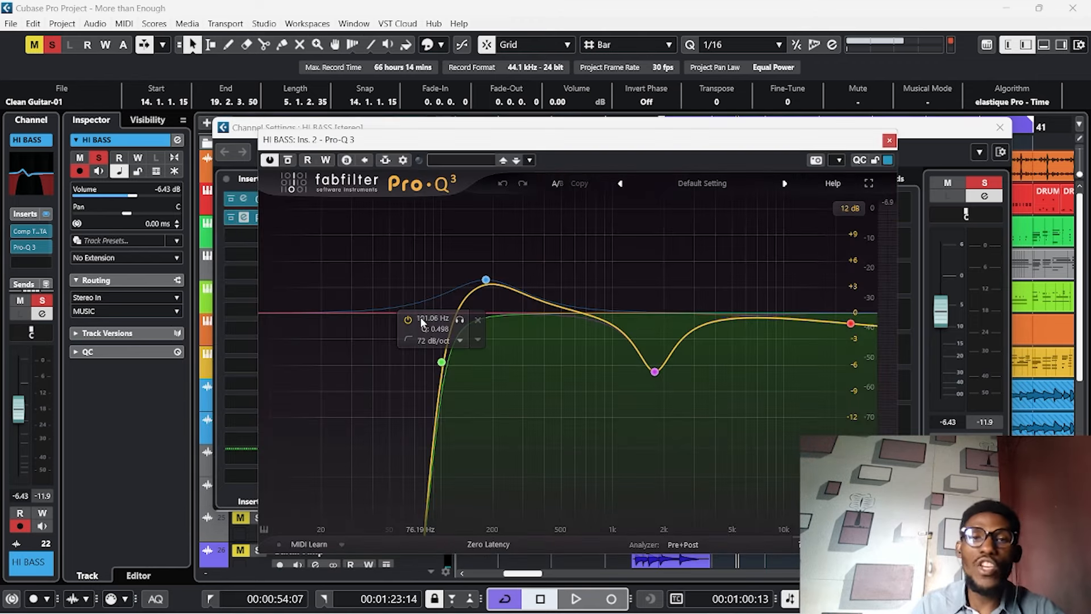
left_click_drag(554, 147, 549, 131)
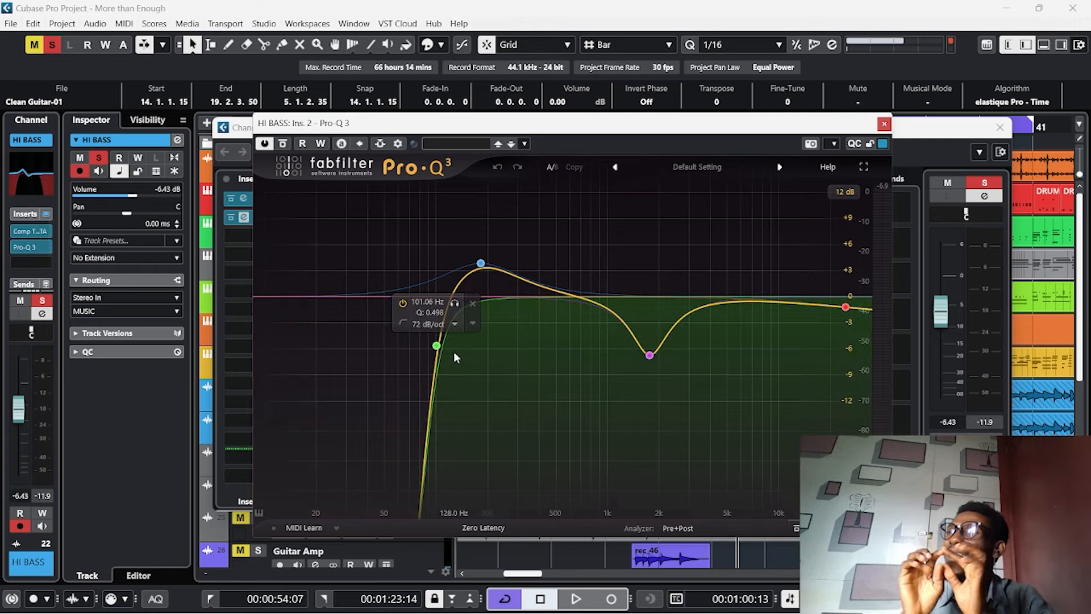
left_click(884, 123)
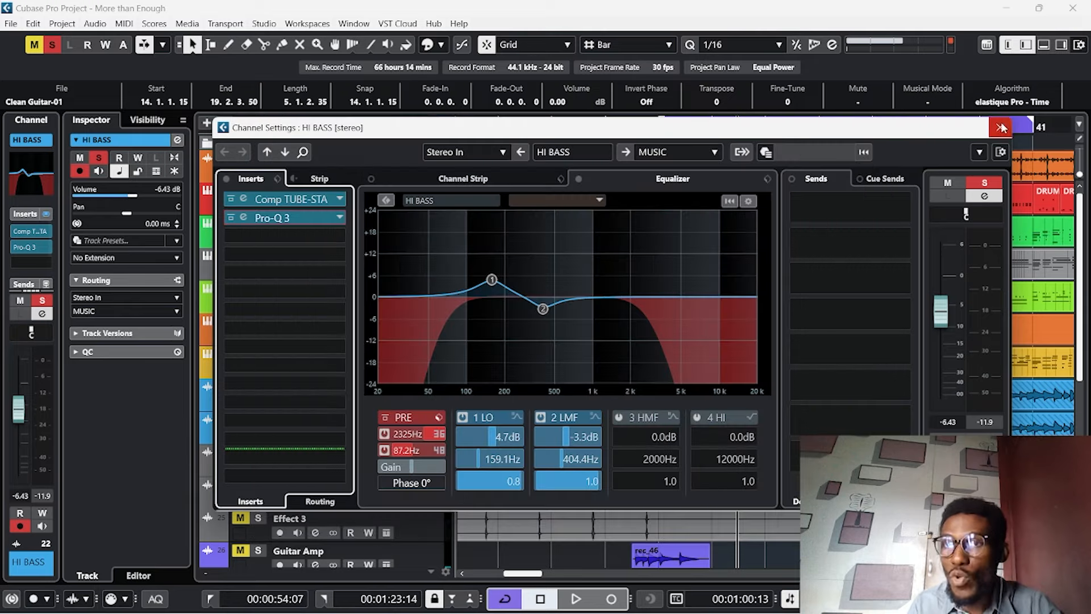
left_click(1000, 127)
Solo the LOW BASS track as well and open its channel settings
left_click(258, 387)
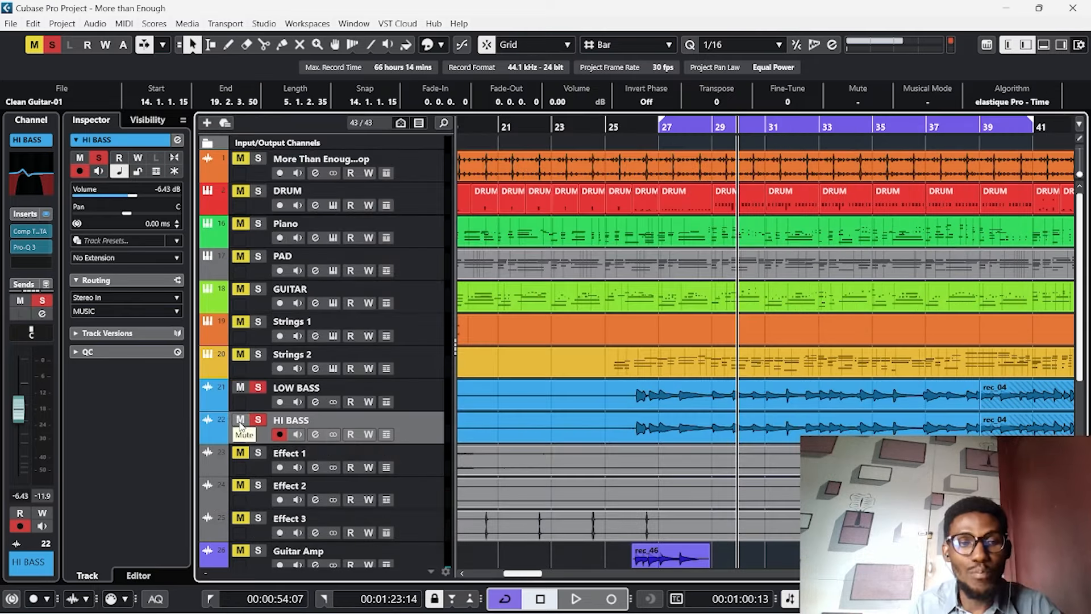
left_click(386, 402)
left_click_drag(475, 305, 543, 309)
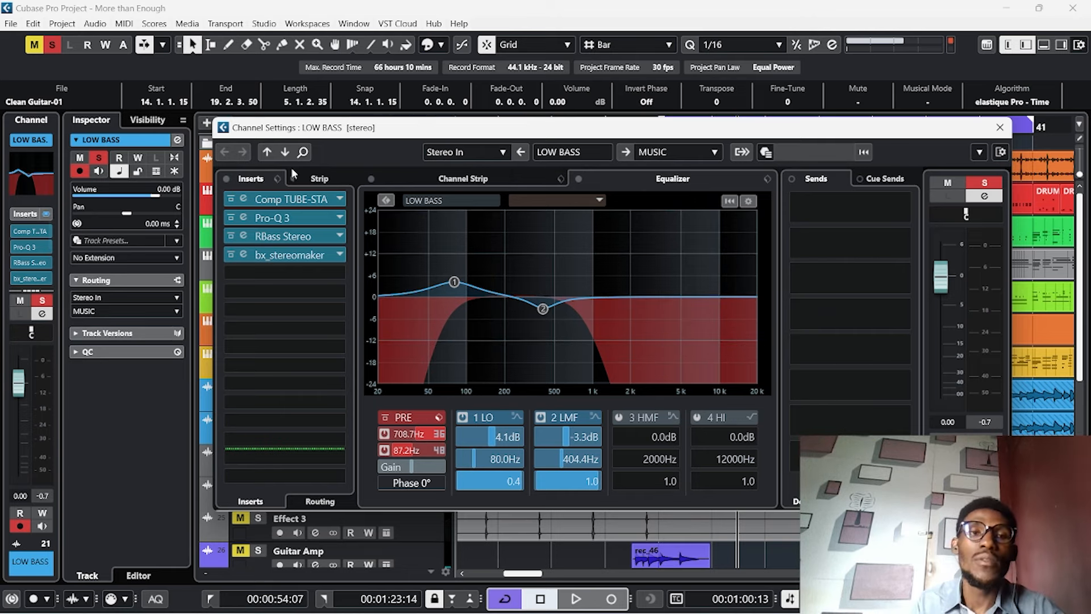
Examine the Comp TUBE-STA preset list and the Pro-Q 3 filter curve on the LOW BASS channel
left_click(298, 198)
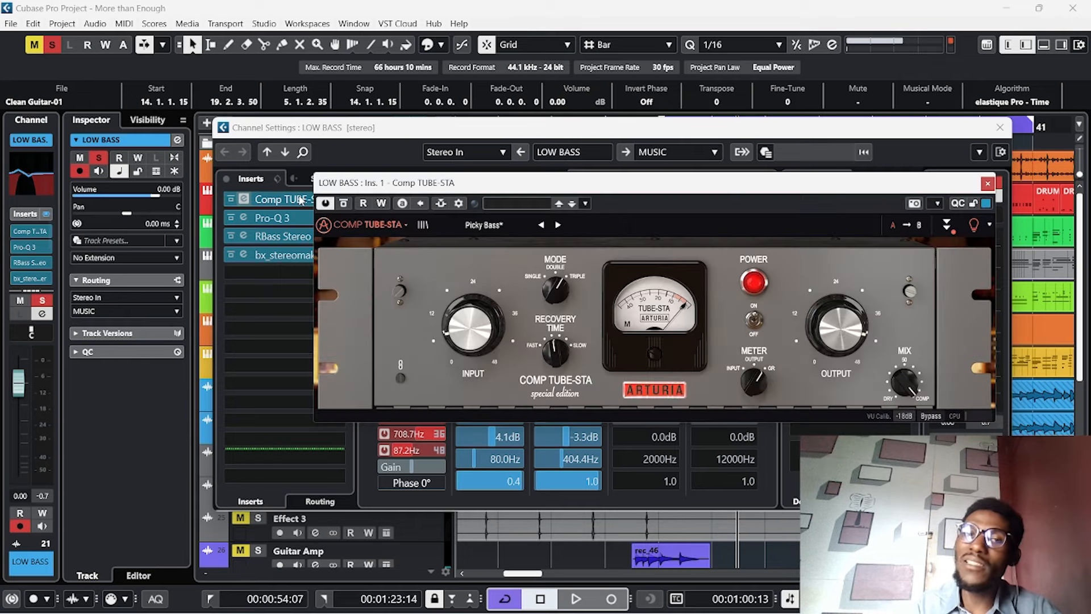
left_click(482, 224)
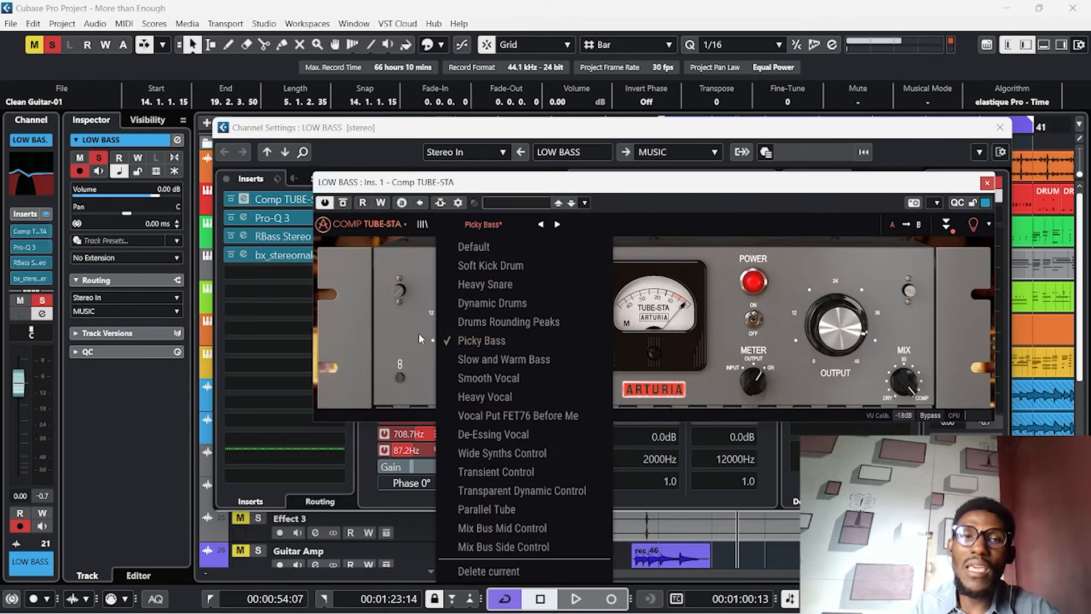
left_click(384, 315)
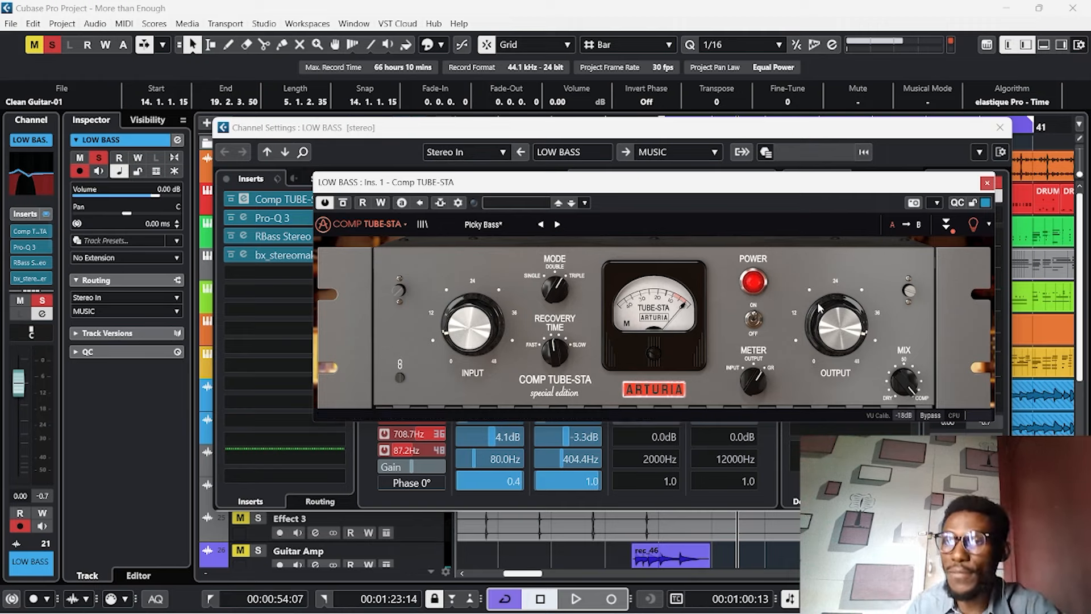
left_click(285, 218)
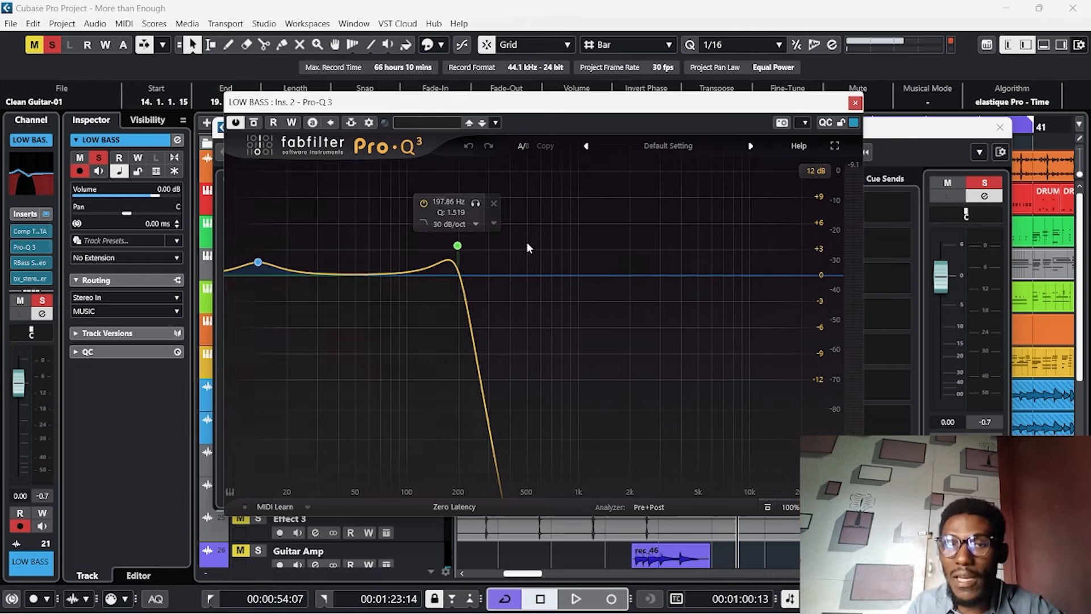
left_click(854, 103)
Open the RBass Stereo insert on the LOW BASS channel and audition its effect on the low end
left_click(291, 237)
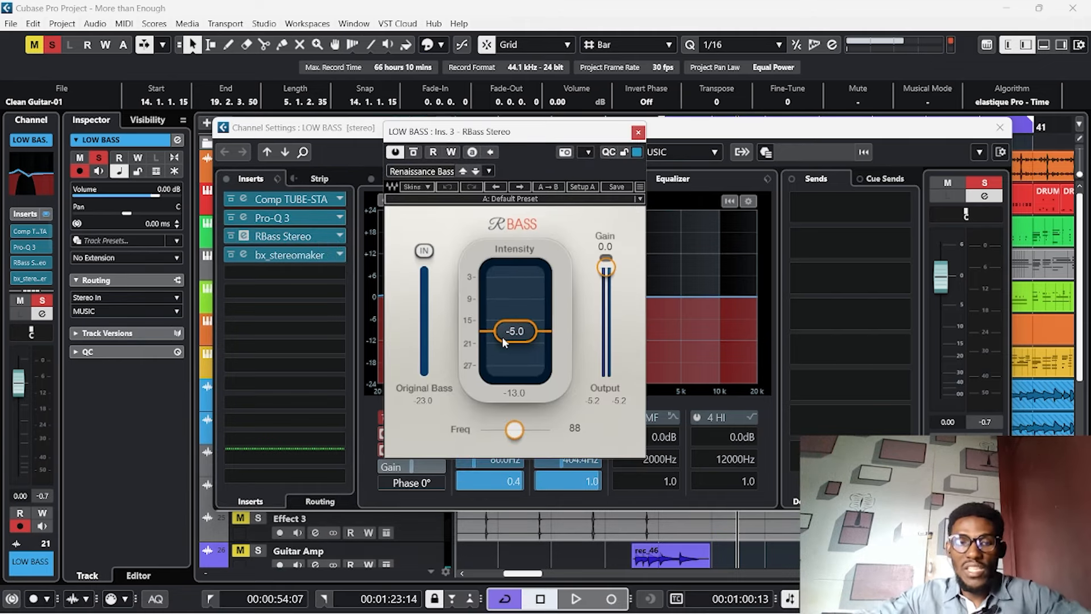
key("space")
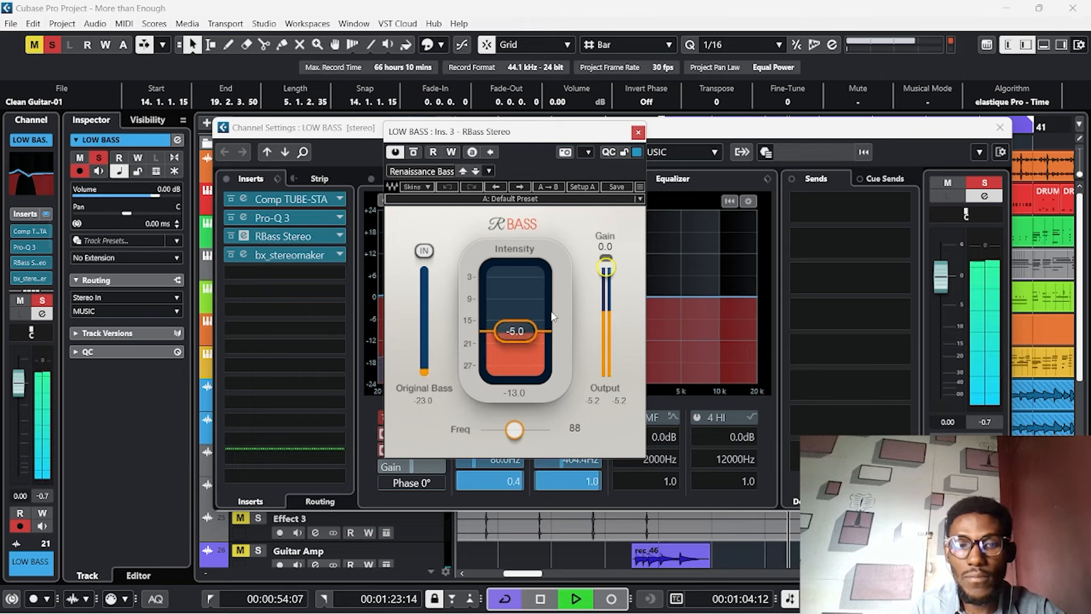
key("space")
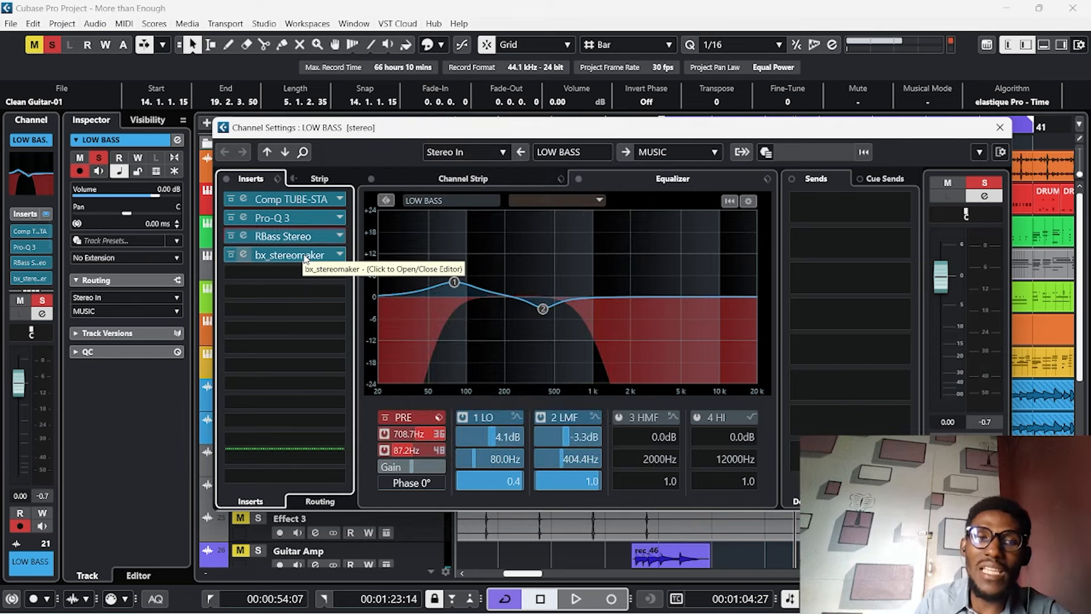
Compare the bass sound with the LOW BASS channel's bx_stereomaker insert deactivated and activated, leaving it active
left_click(305, 255)
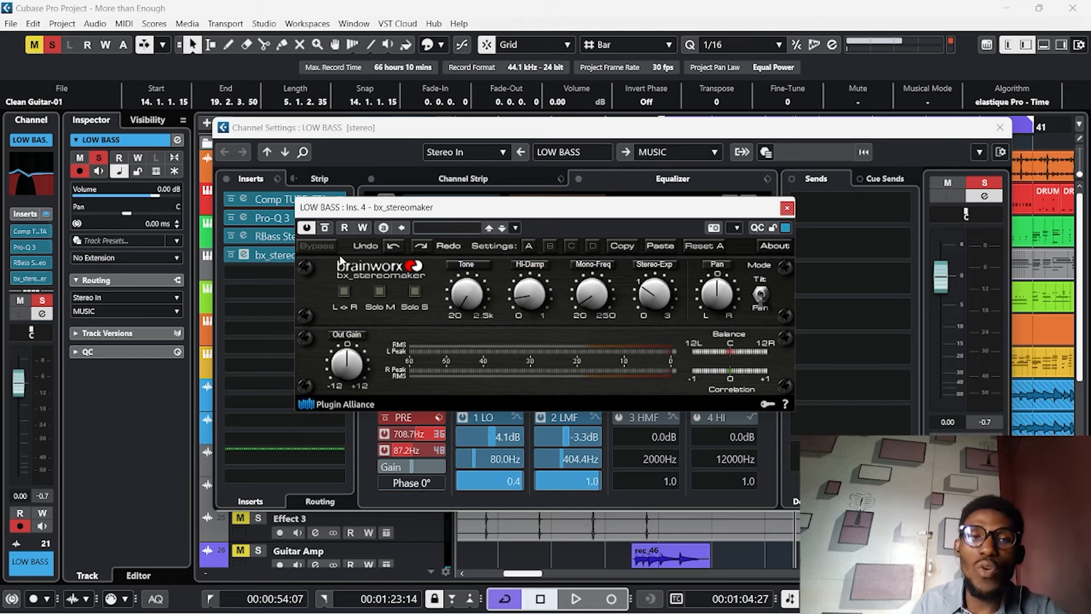
left_click(314, 233)
key("space")
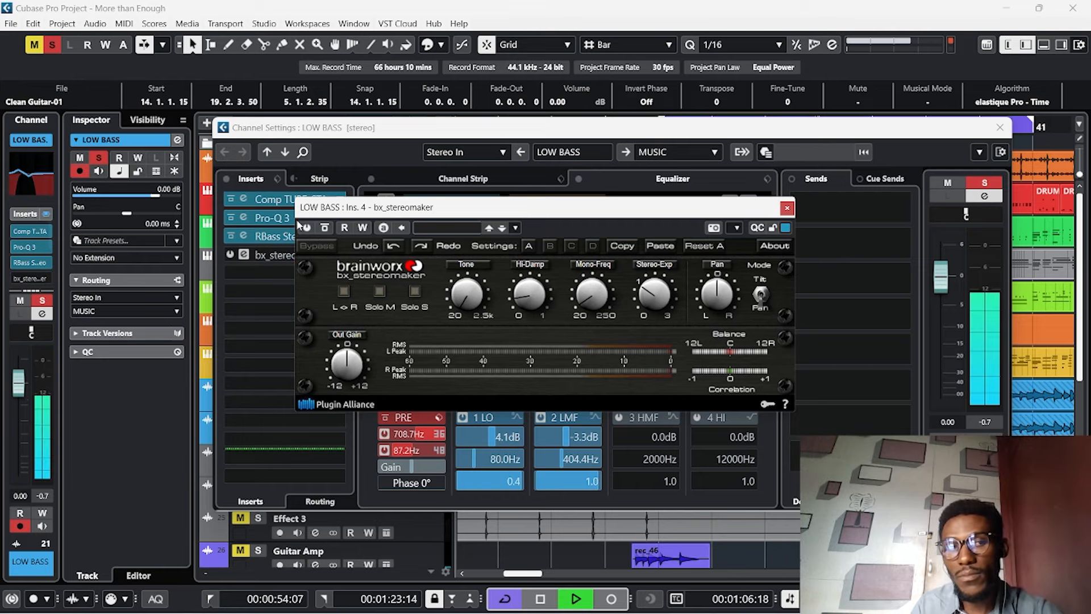
key("space")
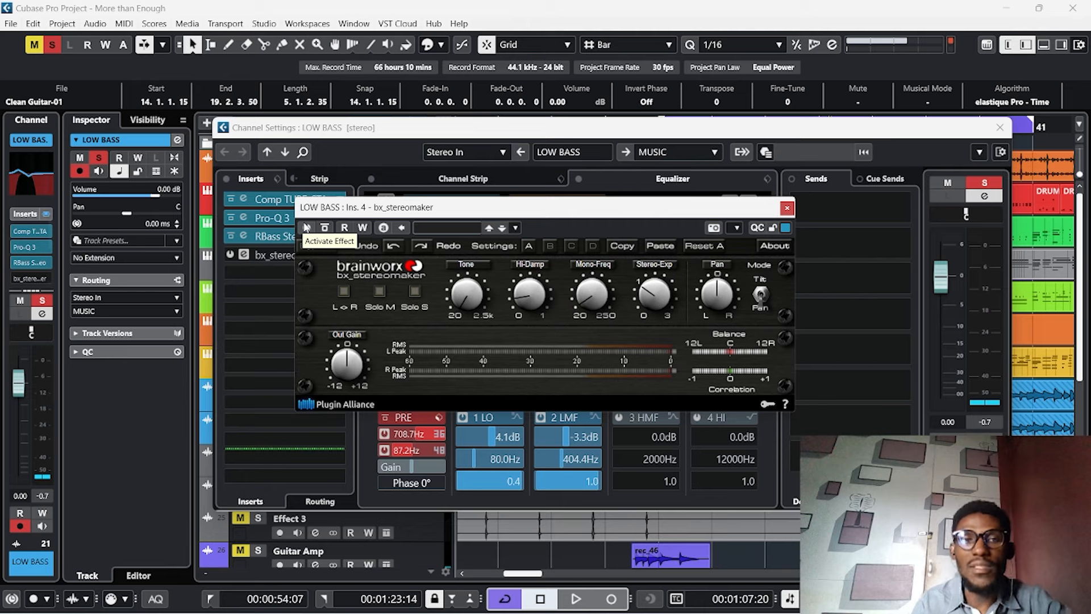
left_click(306, 227)
key("space")
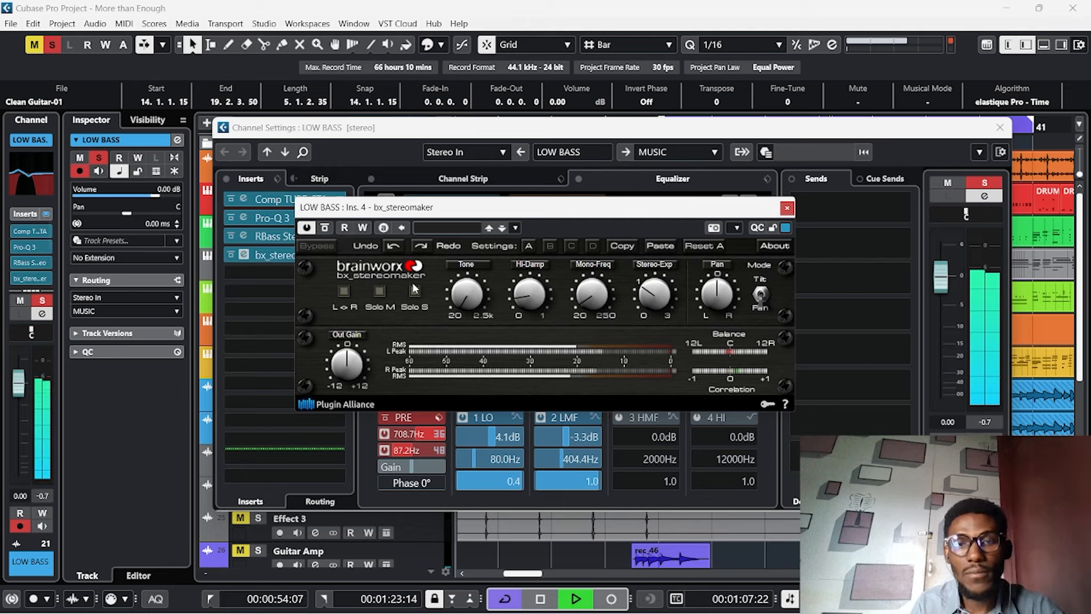
left_click(307, 229)
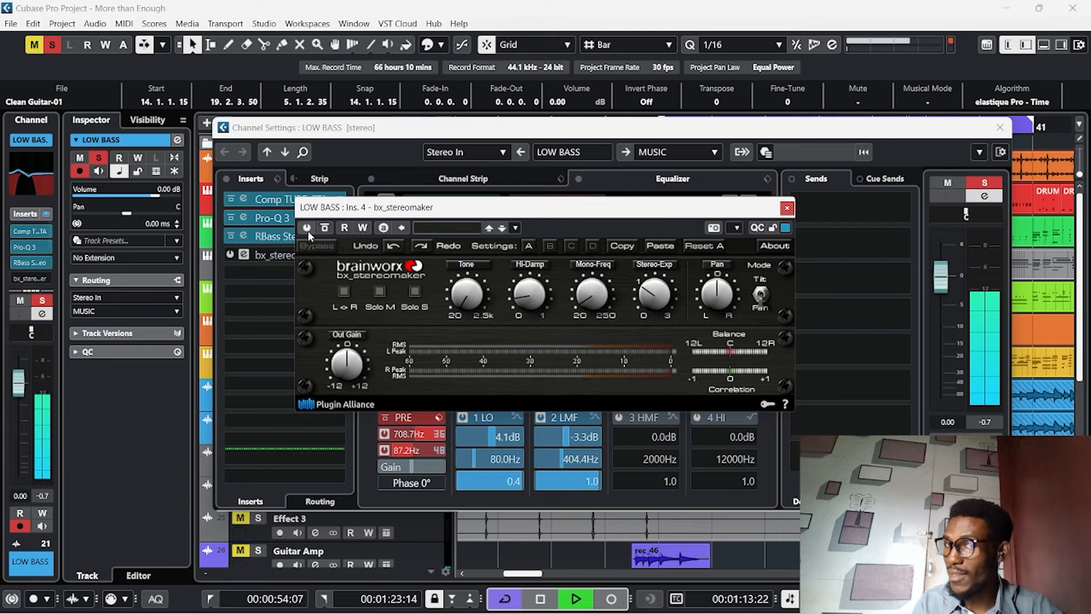
left_click(307, 229)
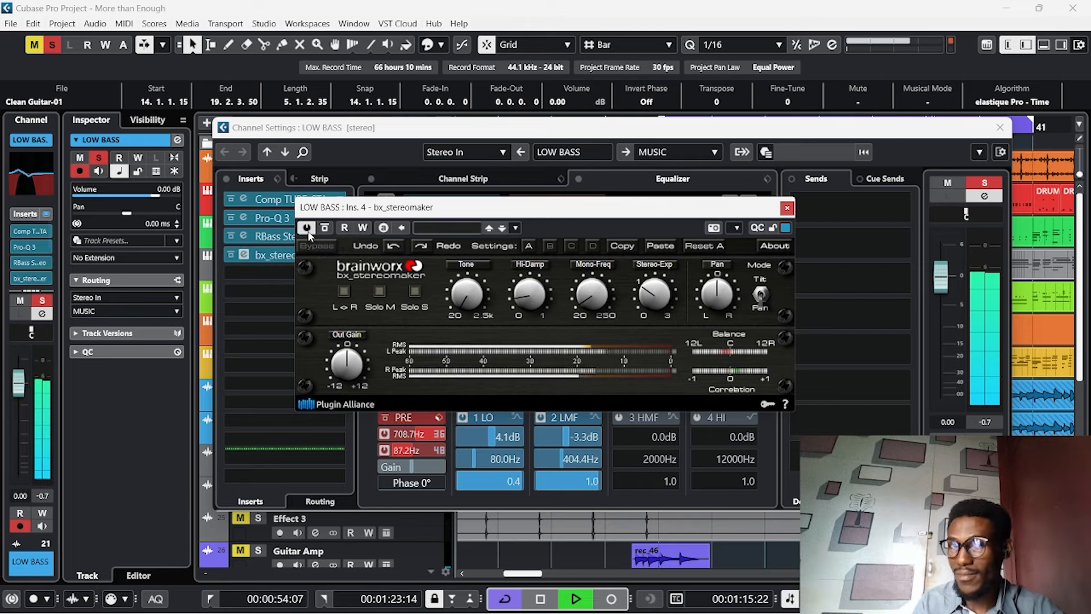
key("space")
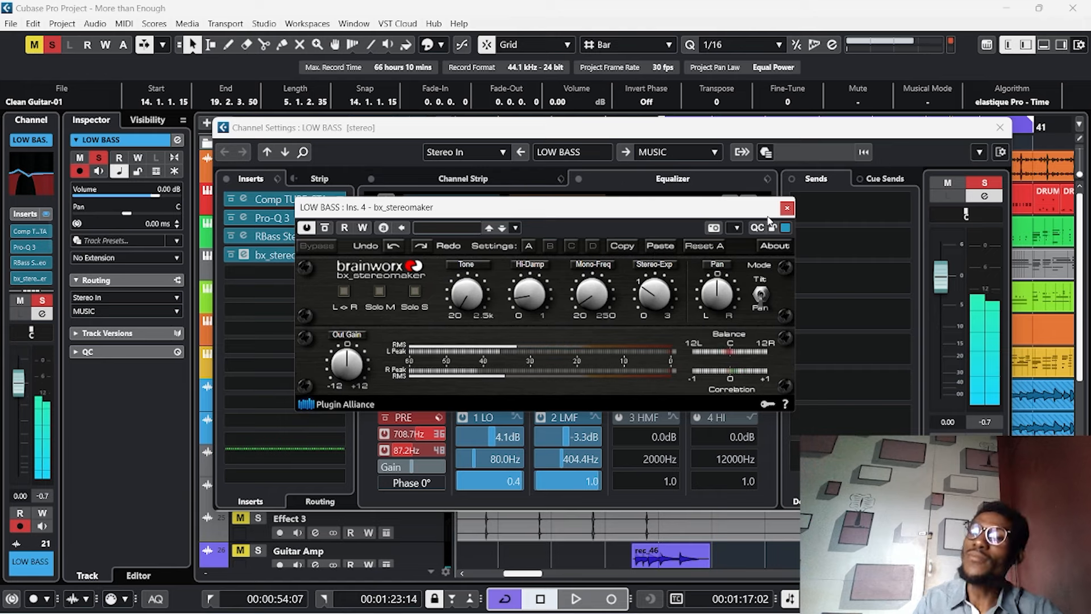
left_click(786, 207)
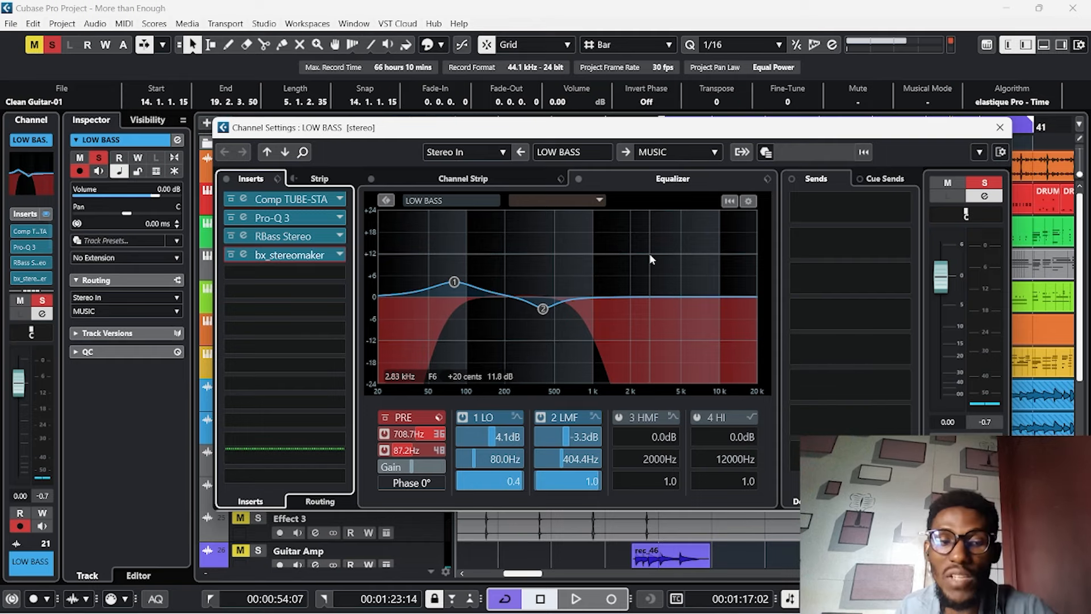
Close the LOW BASS channel settings and audition the soloed LOW BASS and HI BASS tracks together
left_click(1000, 127)
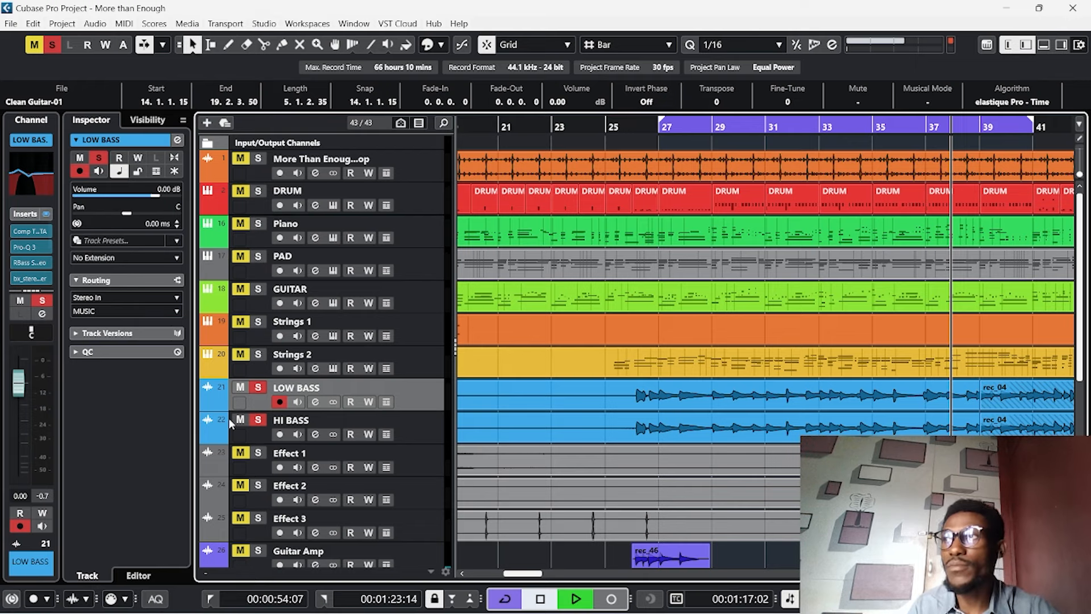
key("space")
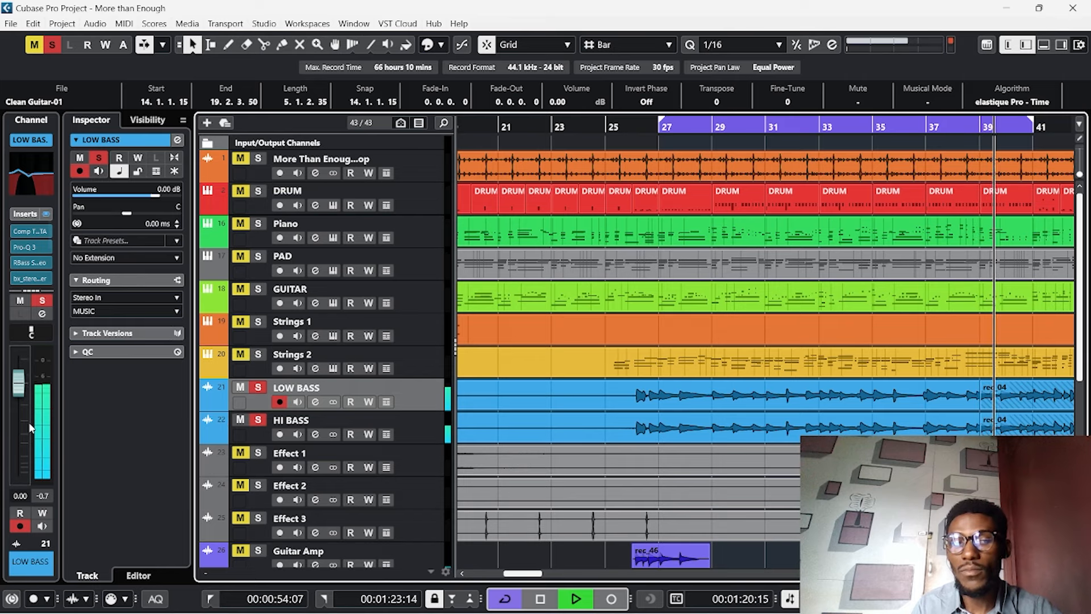
key("space")
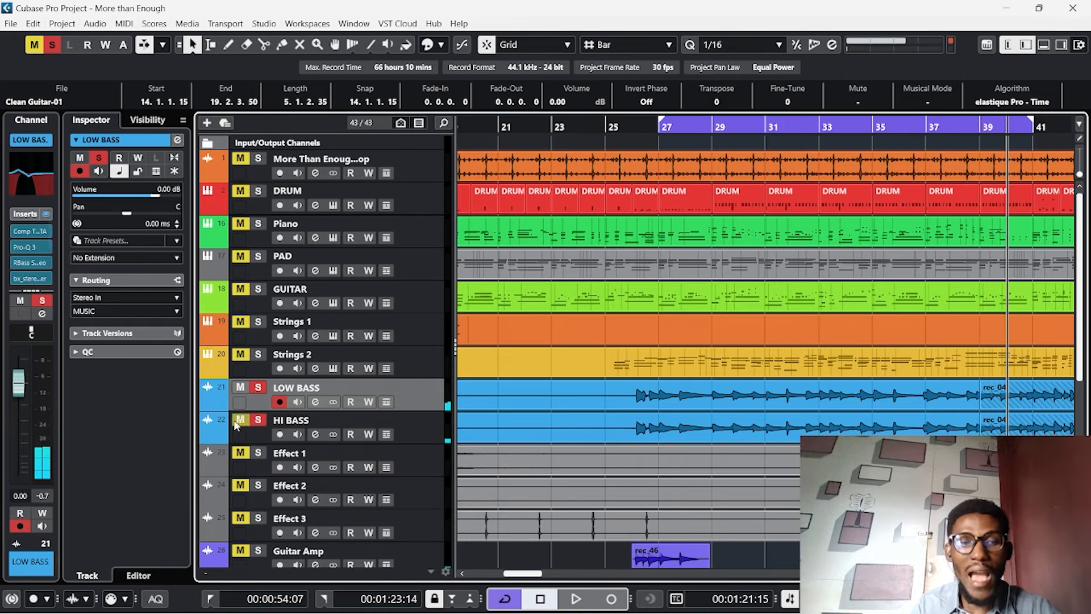
Compare the LOW BASS and HI BASS tracks by auditioning them soloed individually and together
key("space")
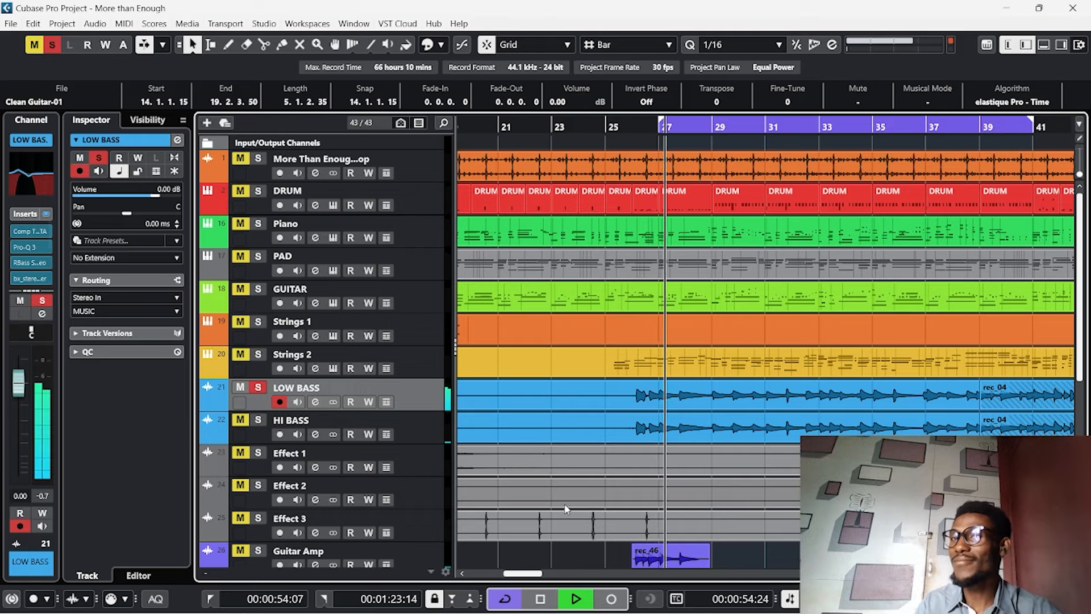
key("space")
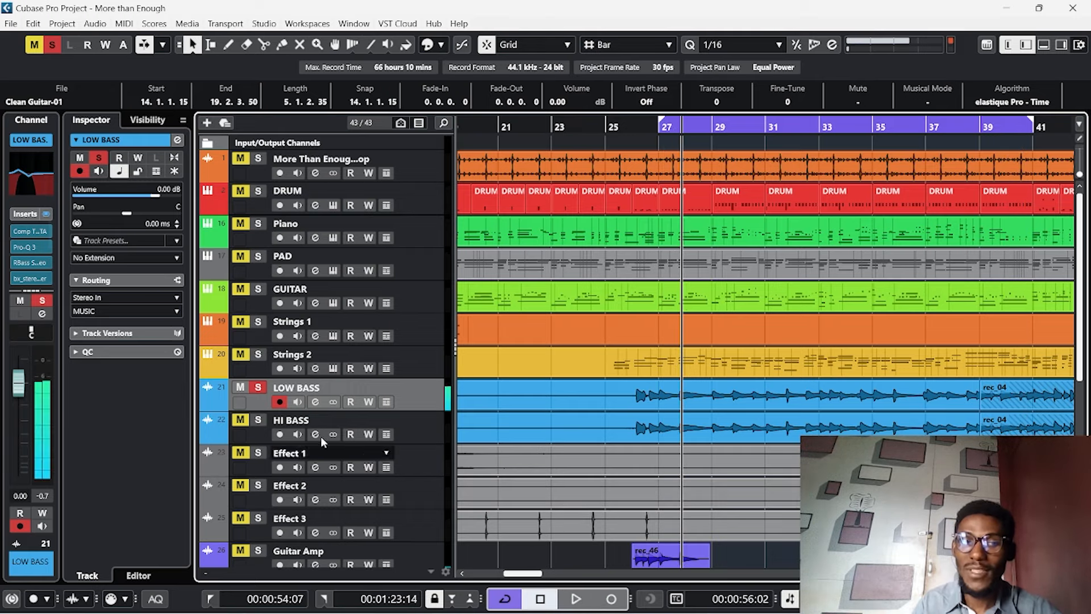
left_click(258, 420)
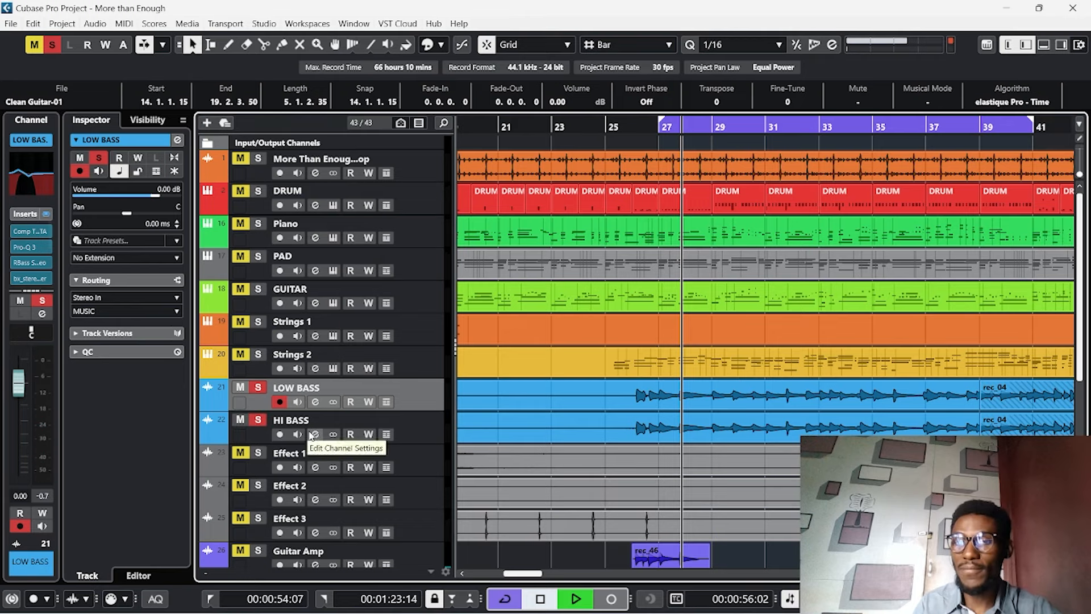
key("space")
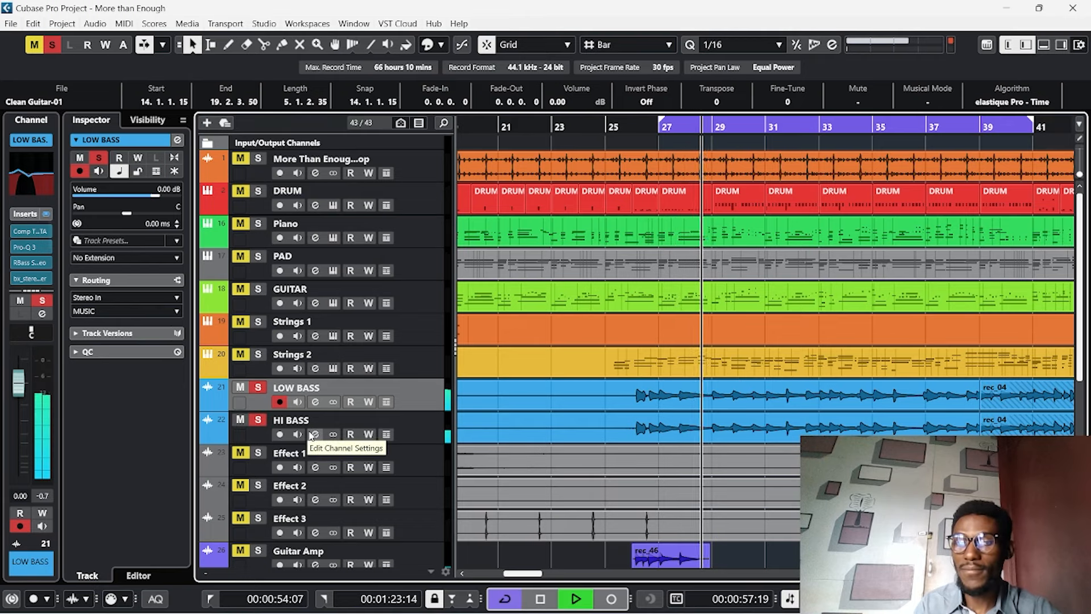
key("space")
left_click(240, 388)
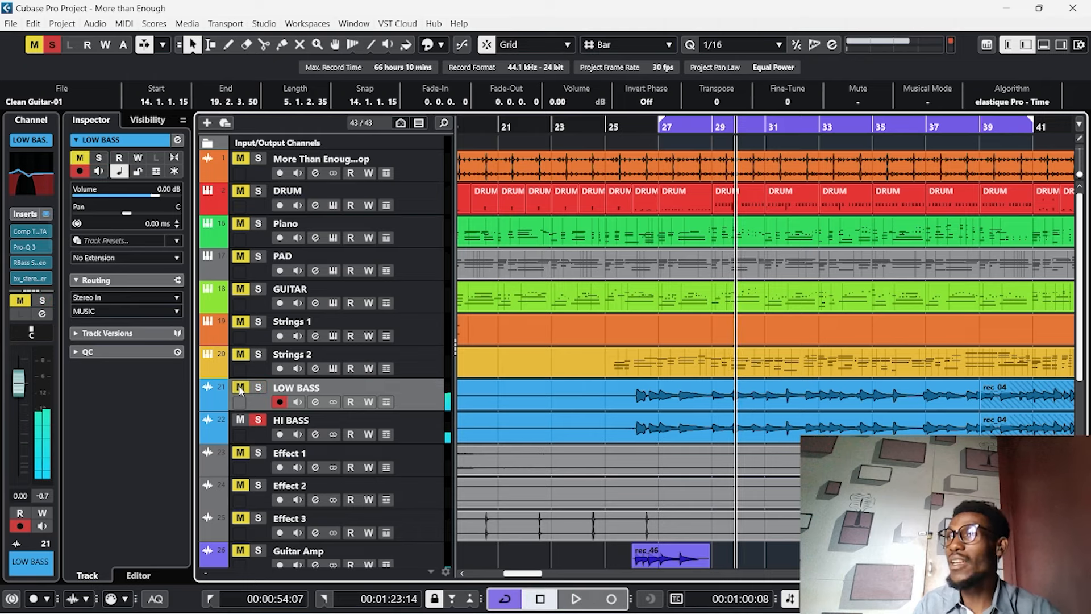
key("space")
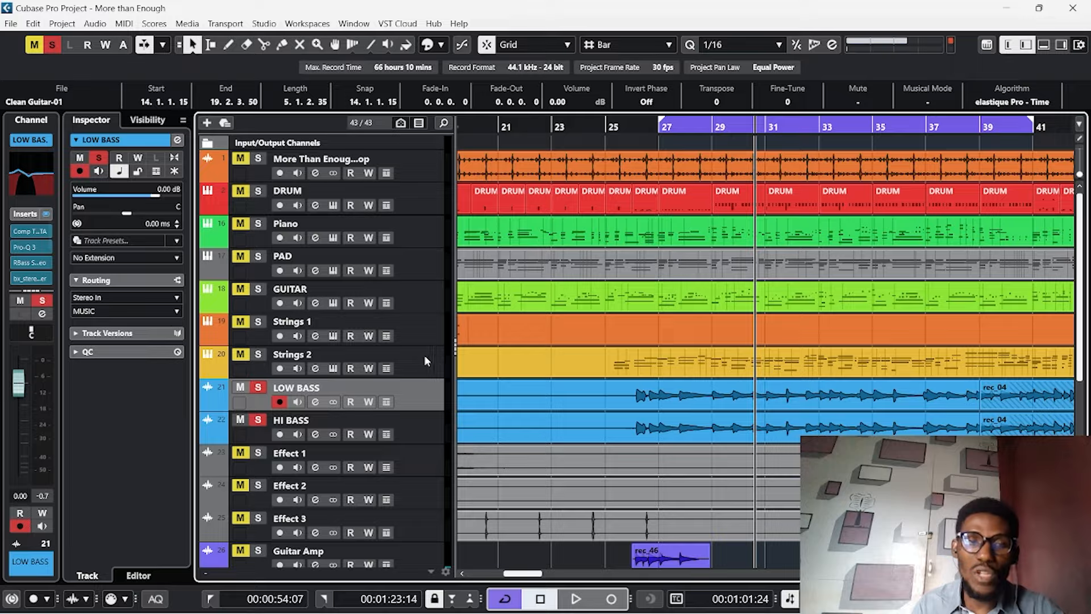
View the drum channels in the MixConsole, then open the DRUM track's Addictive Drums 2 instrument in kit view
key("F3")
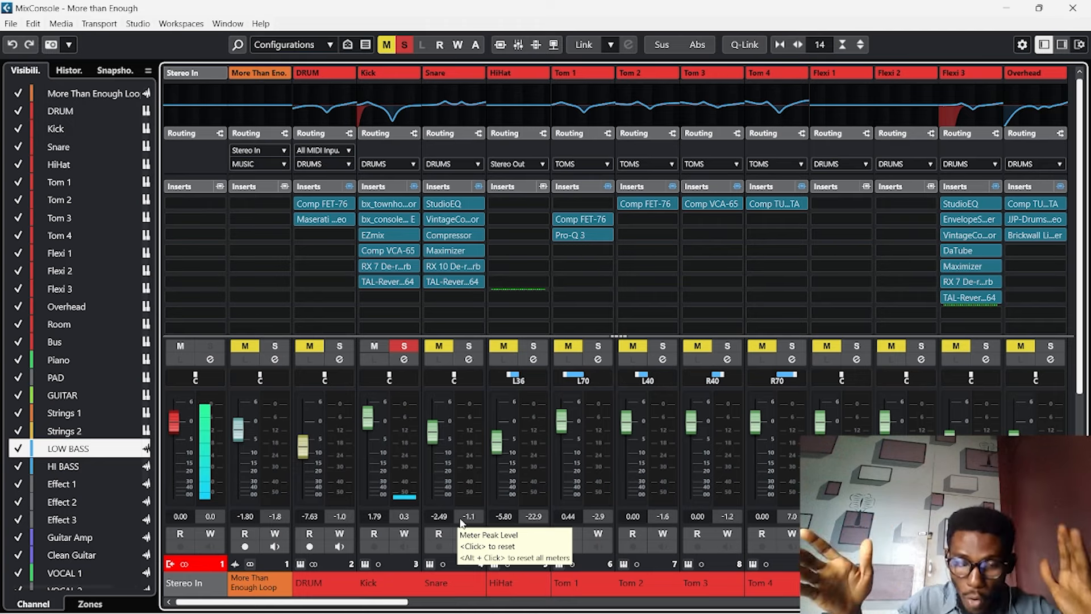
left_click(1073, 8)
left_click(412, 190)
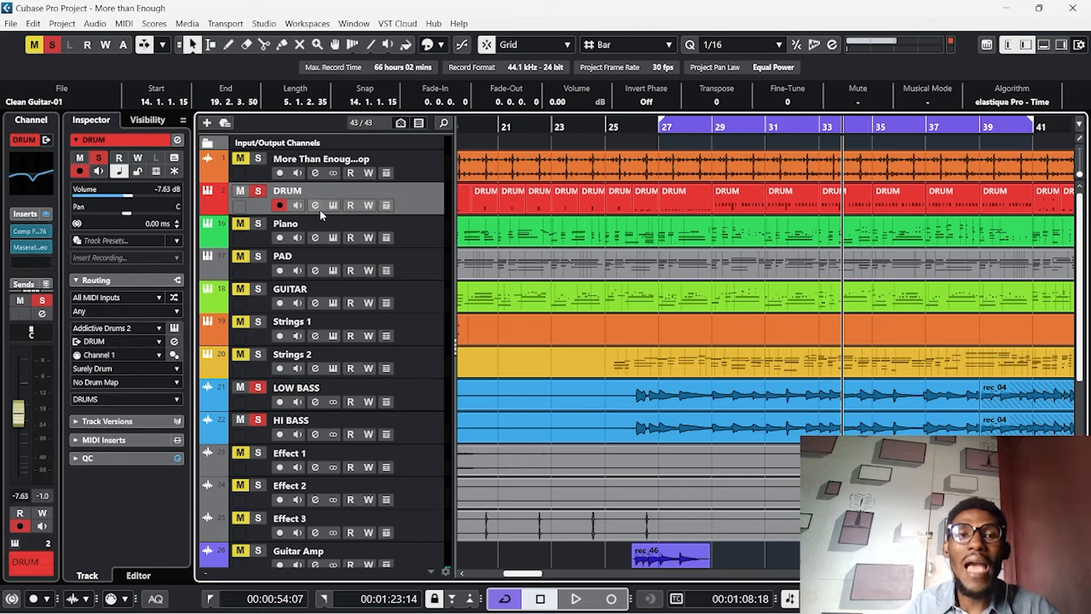
left_click(333, 205)
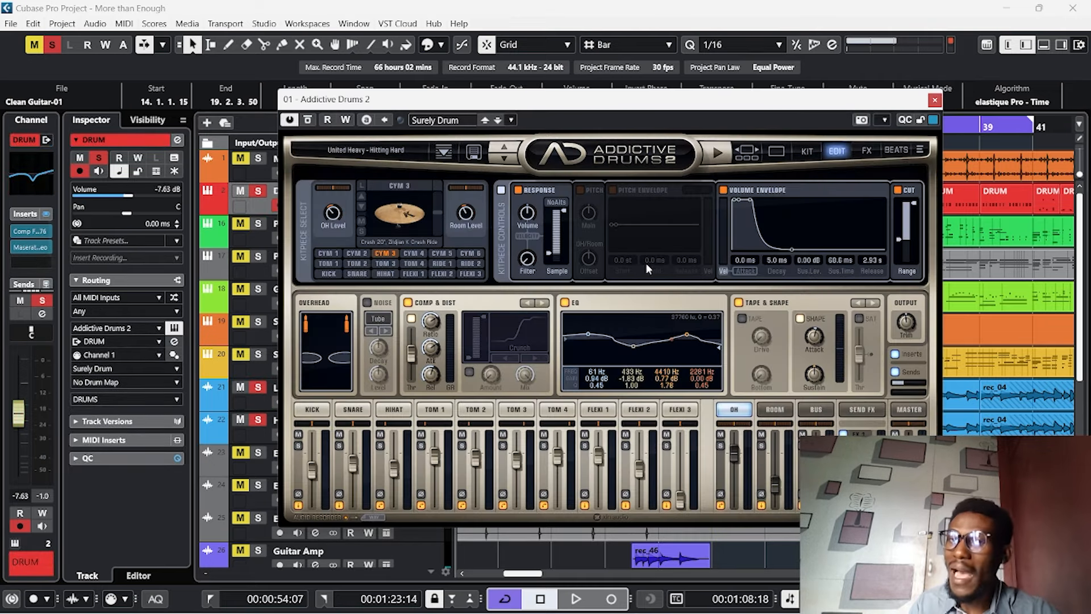
left_click(807, 151)
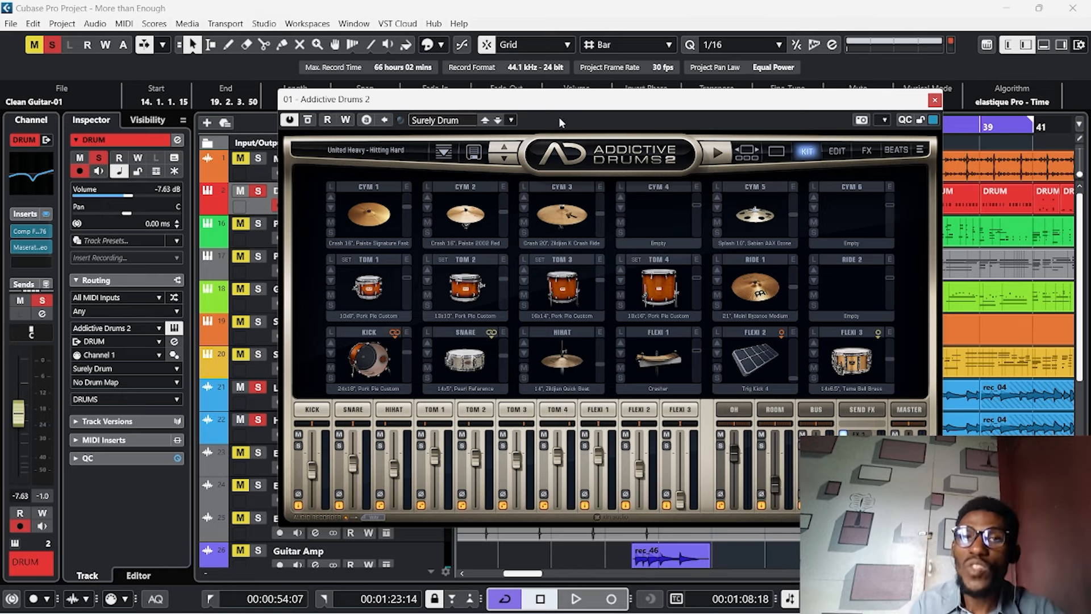
Display the Kick channel's separate output options in Addictive Drums 2 and dismiss them
left_click_drag(542, 105, 513, 84)
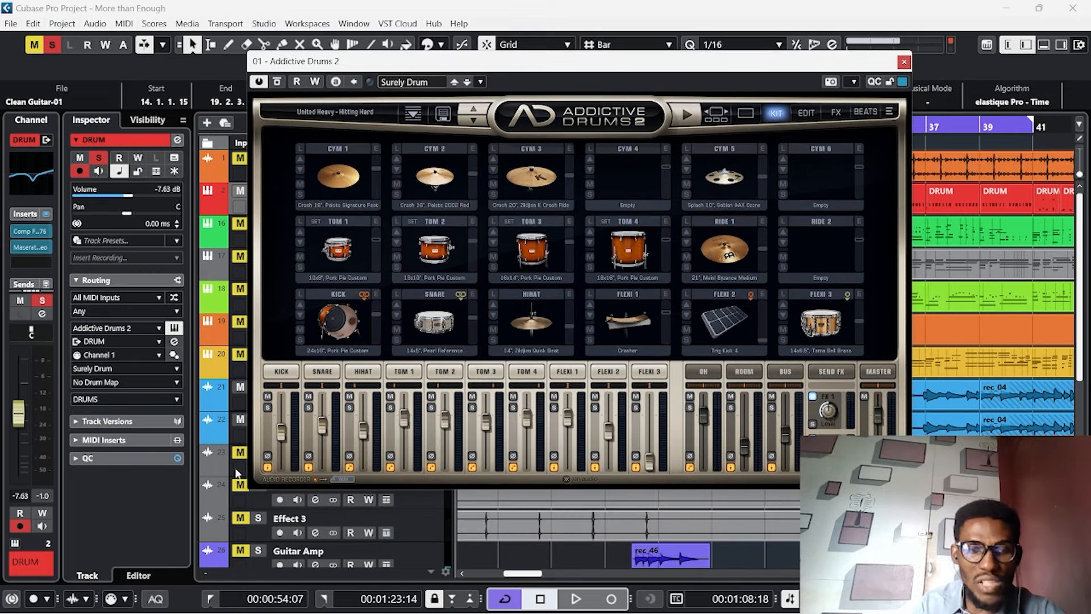
left_click(268, 468)
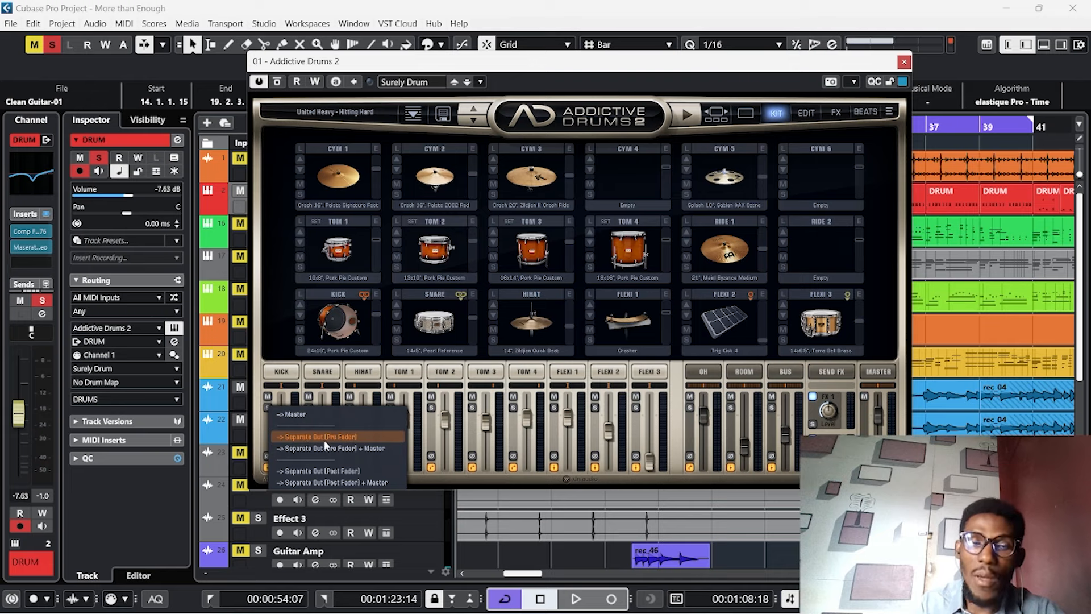
left_click(428, 487)
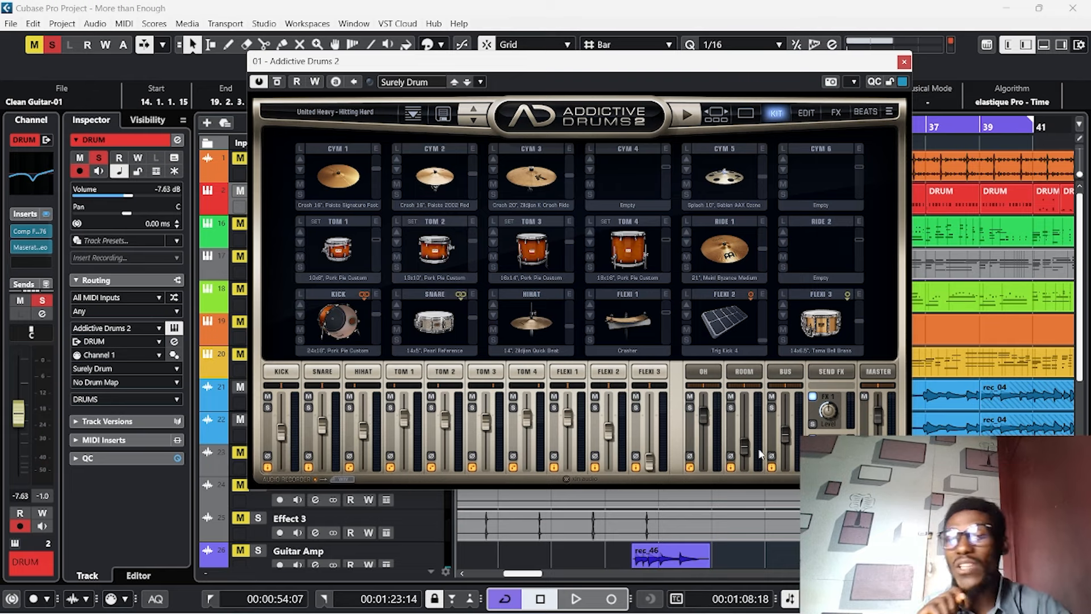
Review the separate drum channels in the MixConsole and audition the soloed drums with the bass tracks from bar 41
key("F3")
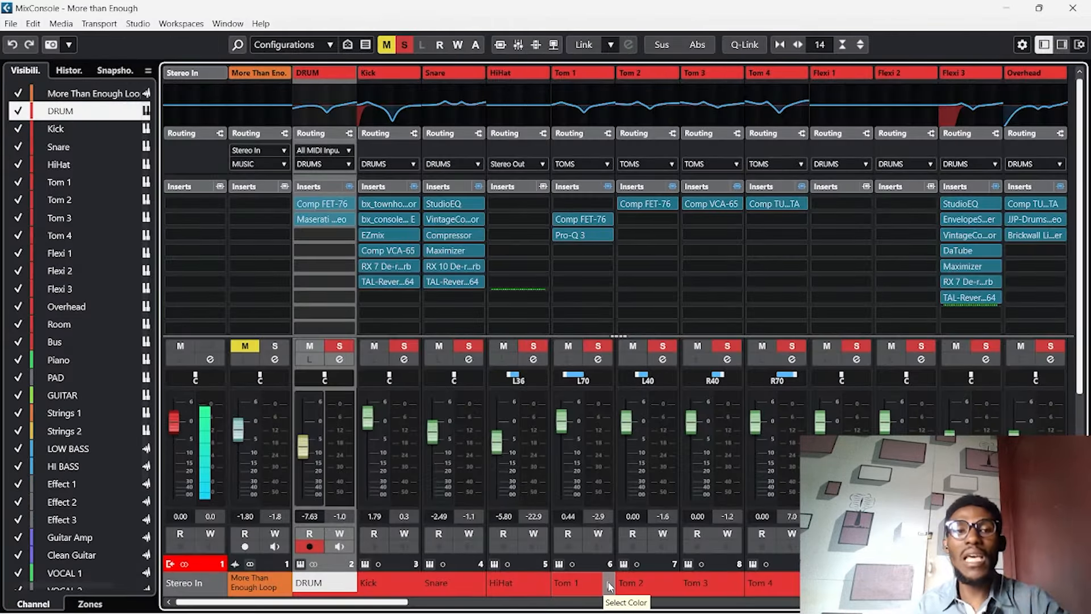
key("F3")
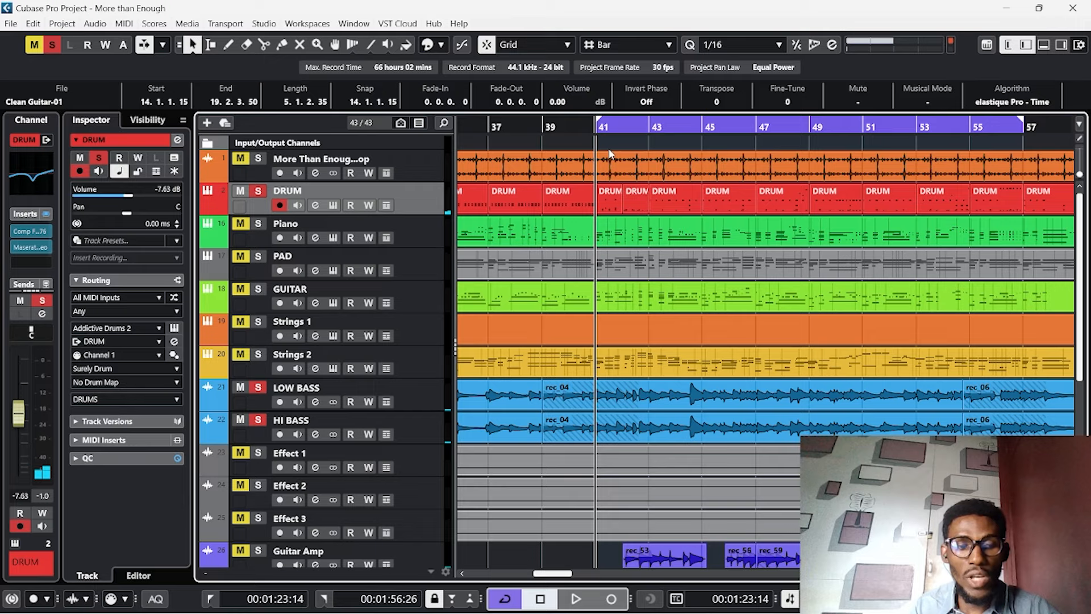
key("space")
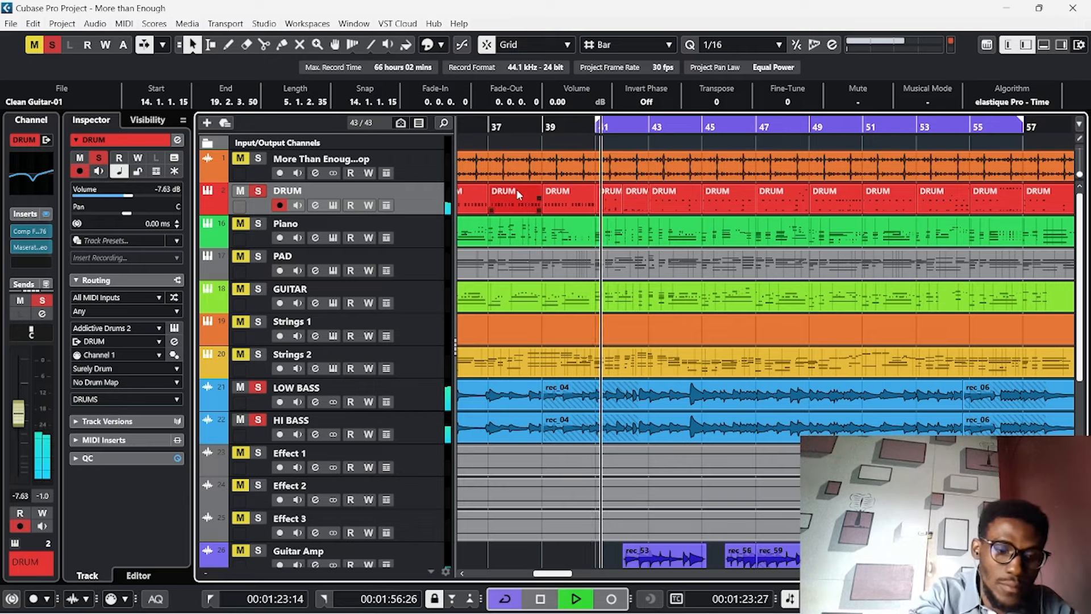
key("F3")
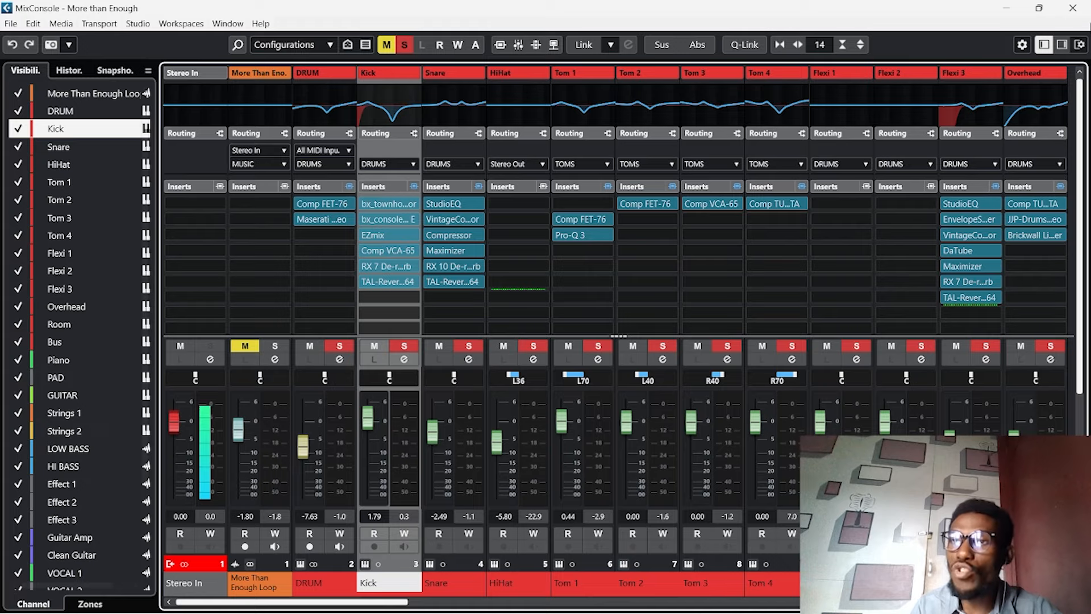
left_click(1073, 8)
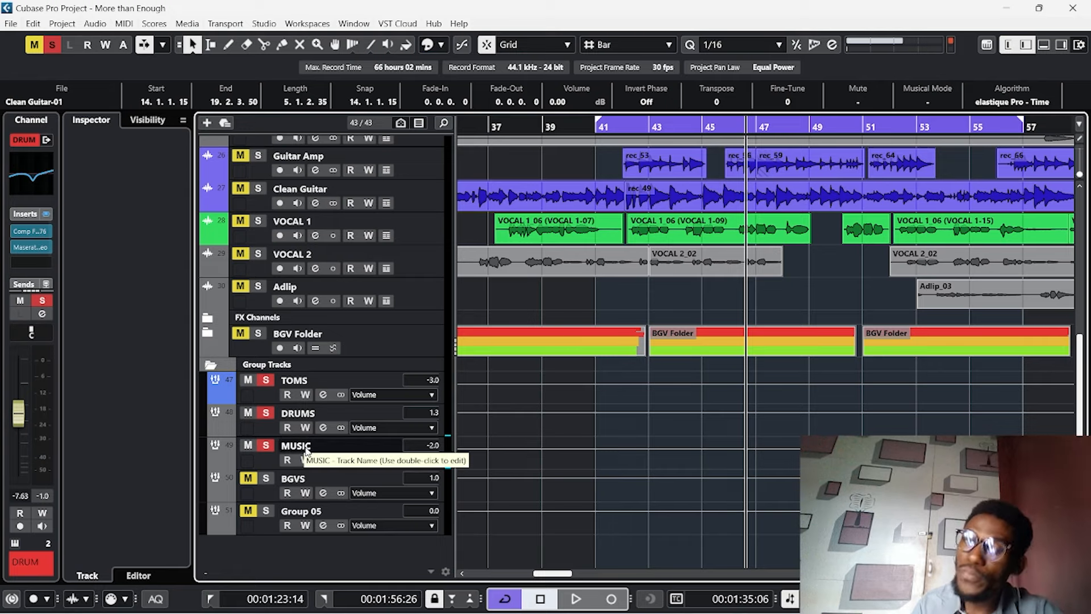
Select the TOMS group track and check the Tom 1 channel's output routing in the MixConsole
left_click(318, 387)
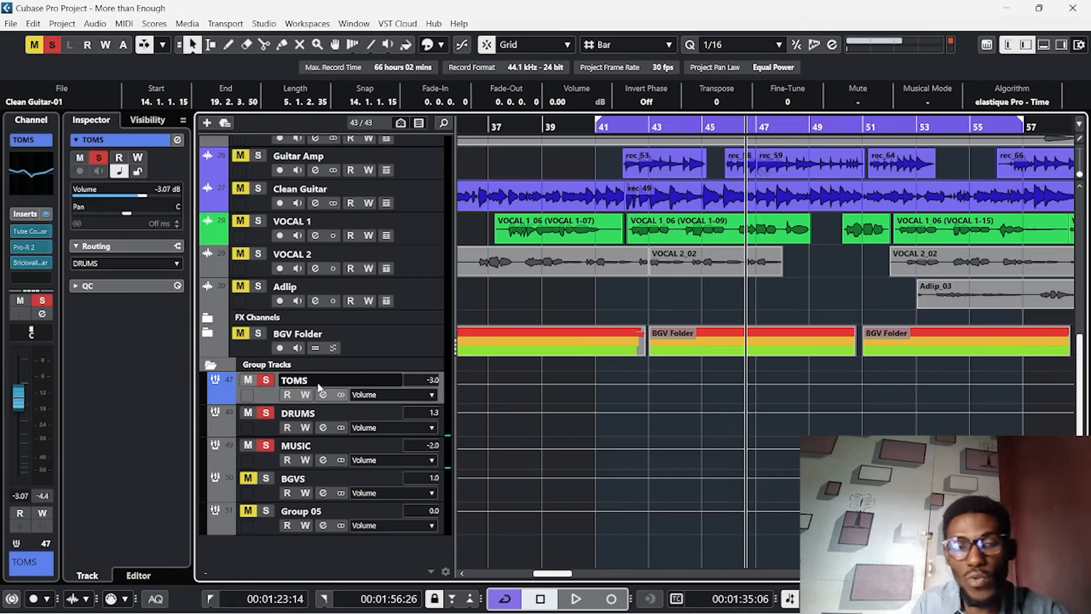
key("F3")
scroll(218, 583, "right", 2)
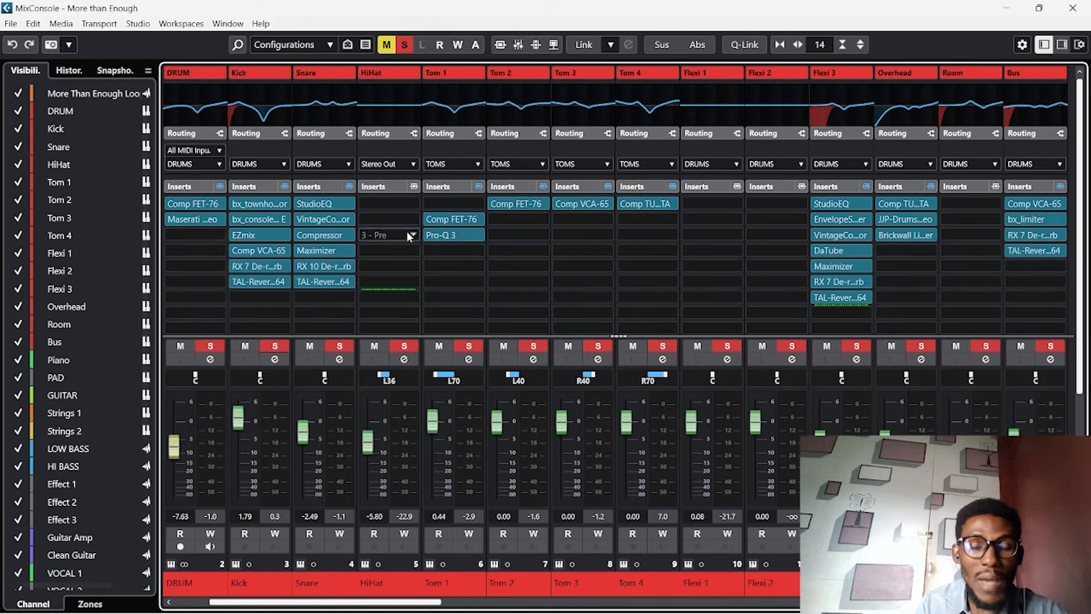
left_click(438, 579)
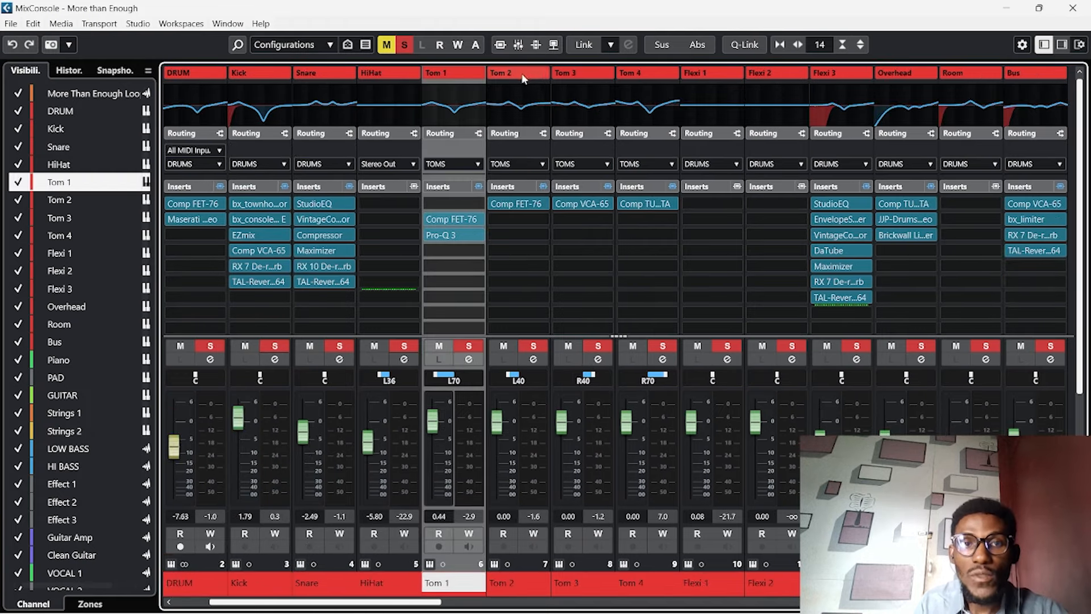
left_click(463, 165)
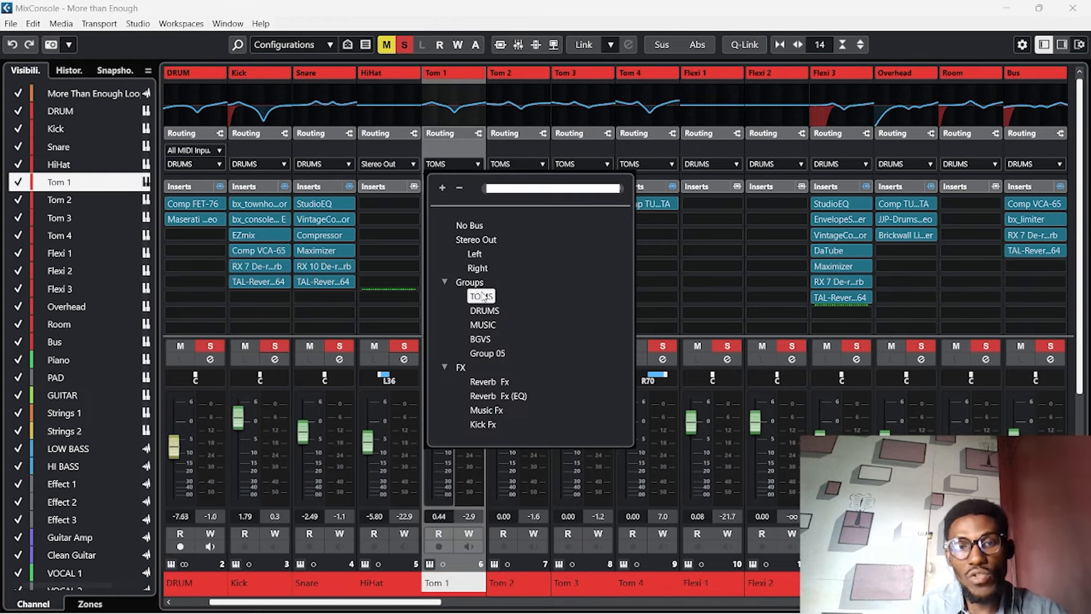
key("Escape")
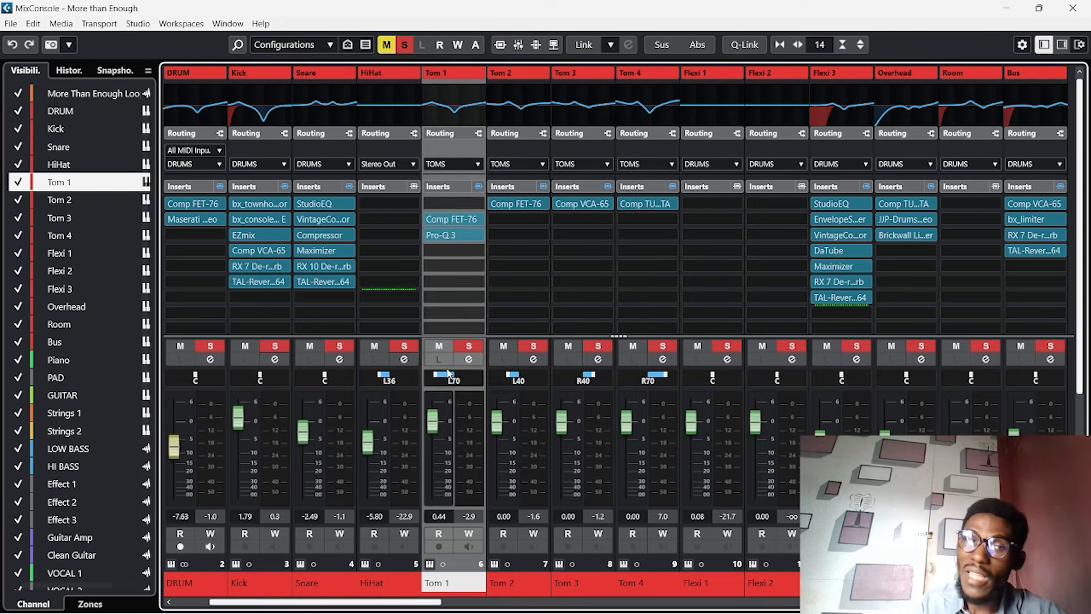
Check the output routing choices of the DRUM and Snare channels in the MixConsole
left_click(200, 165)
key("Escape")
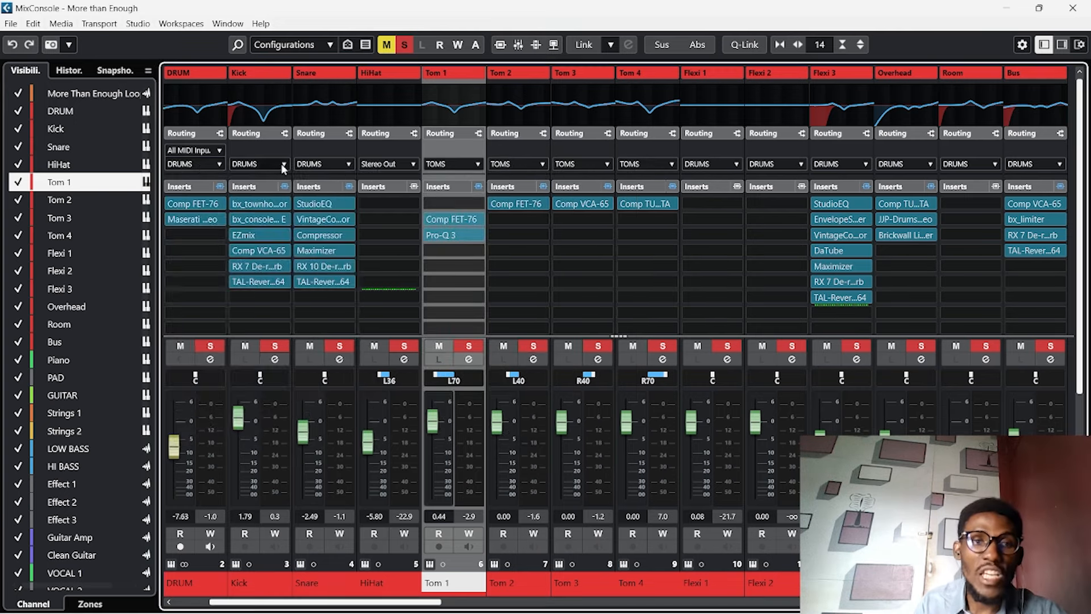
left_click(346, 164)
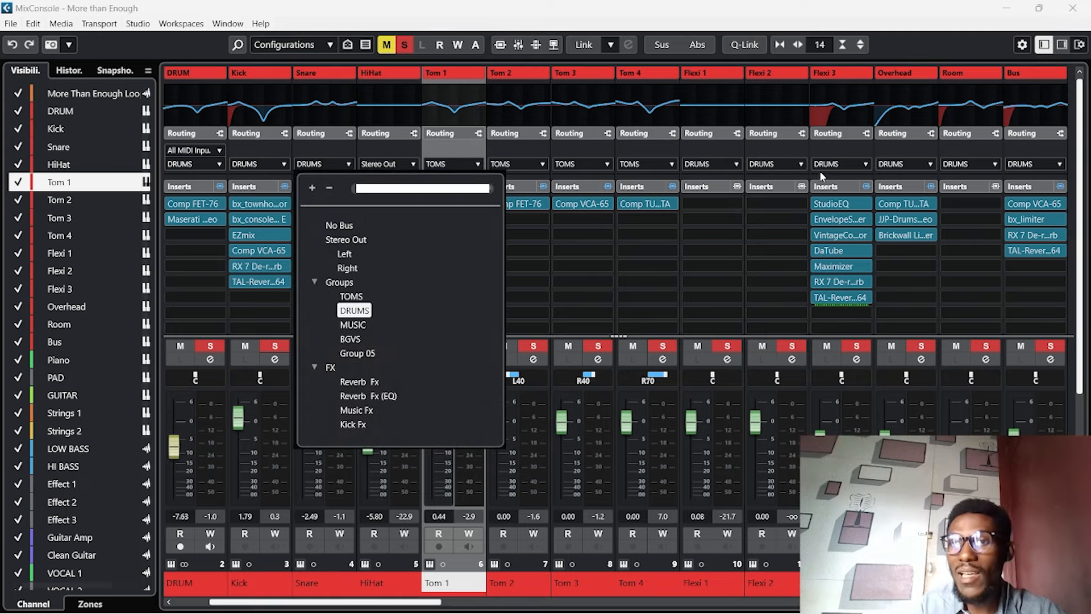
key("Escape")
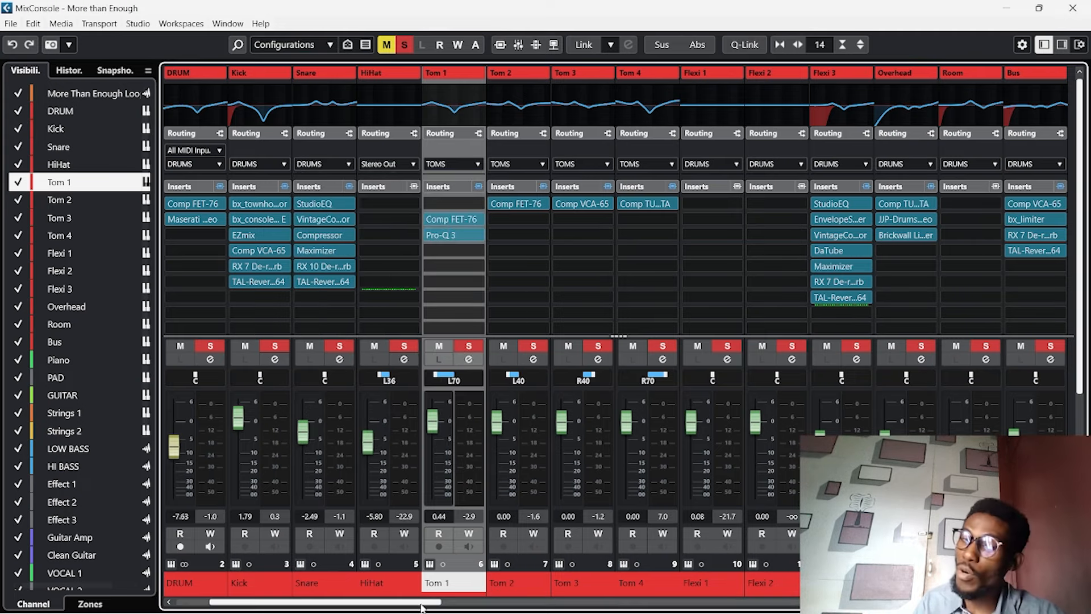
Locate the group channels in the MixConsole and check the TOMS group's output routing
left_click_drag(421, 603, 1040, 603)
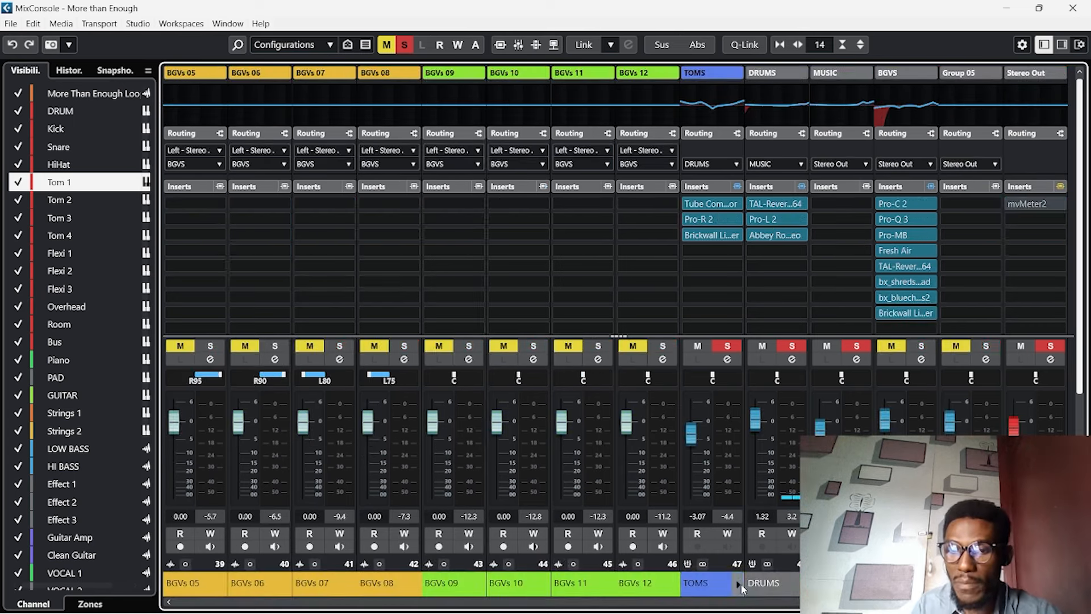
left_click(761, 585)
left_click(703, 585)
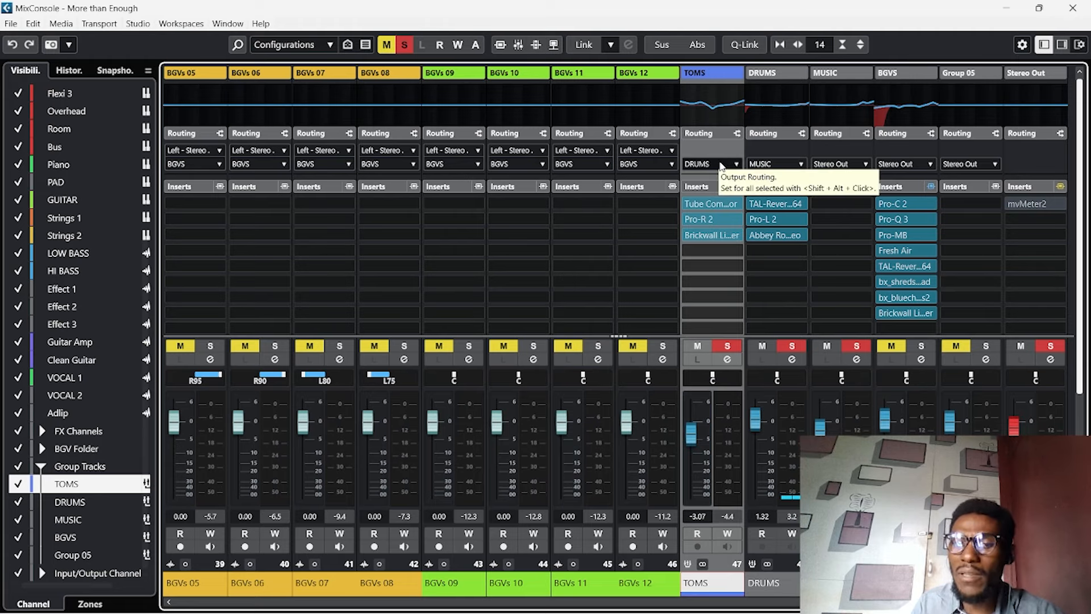
left_click(721, 165)
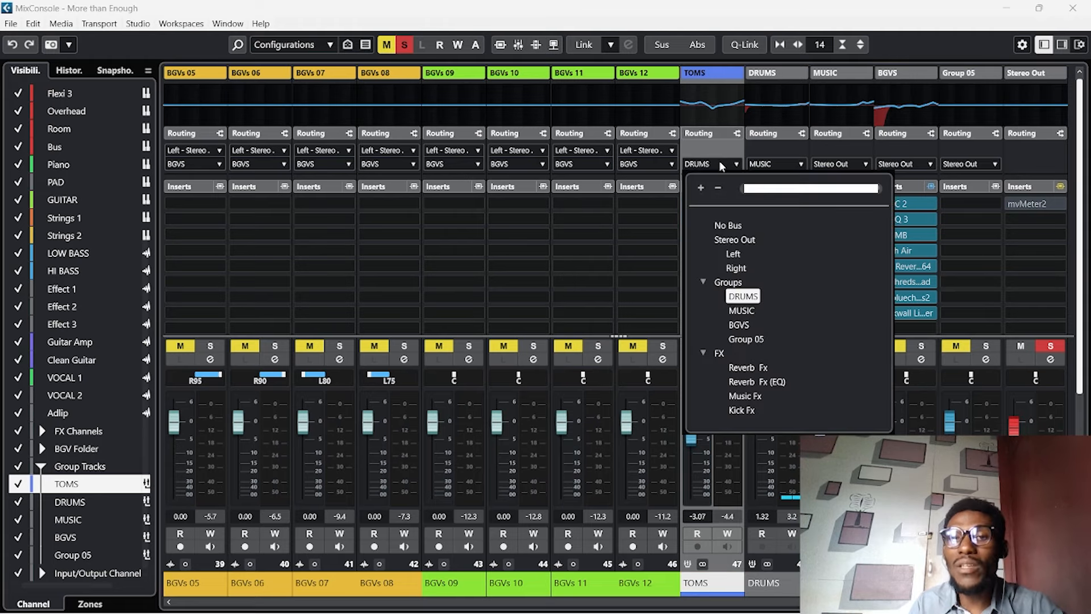
left_click(761, 159)
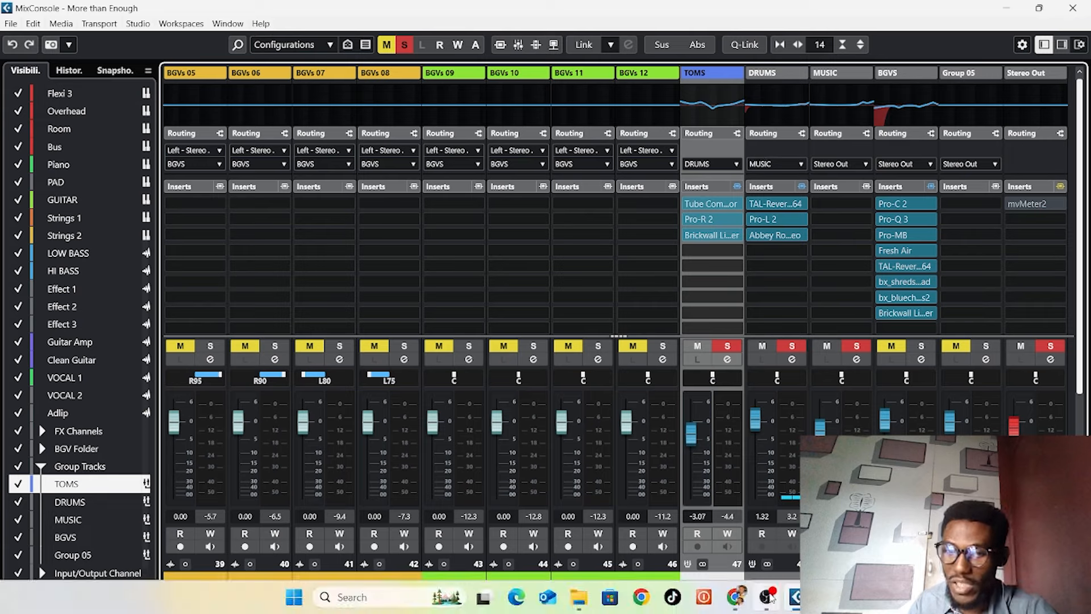
Check the DRUMS group channel's output routing and select the MUSIC group channel
left_click(774, 585)
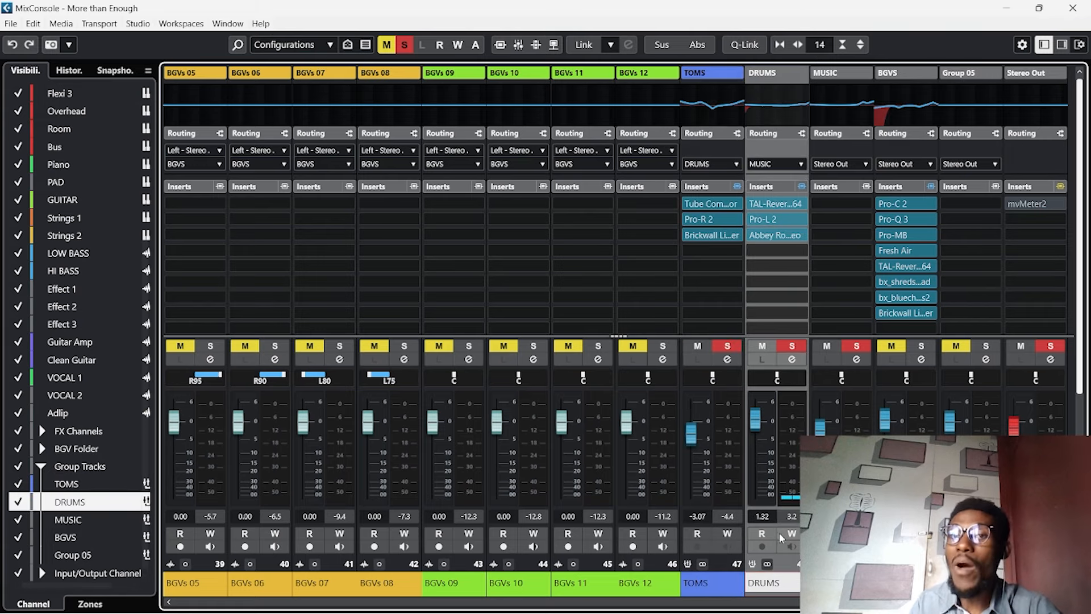
left_click(793, 166)
left_click(835, 584)
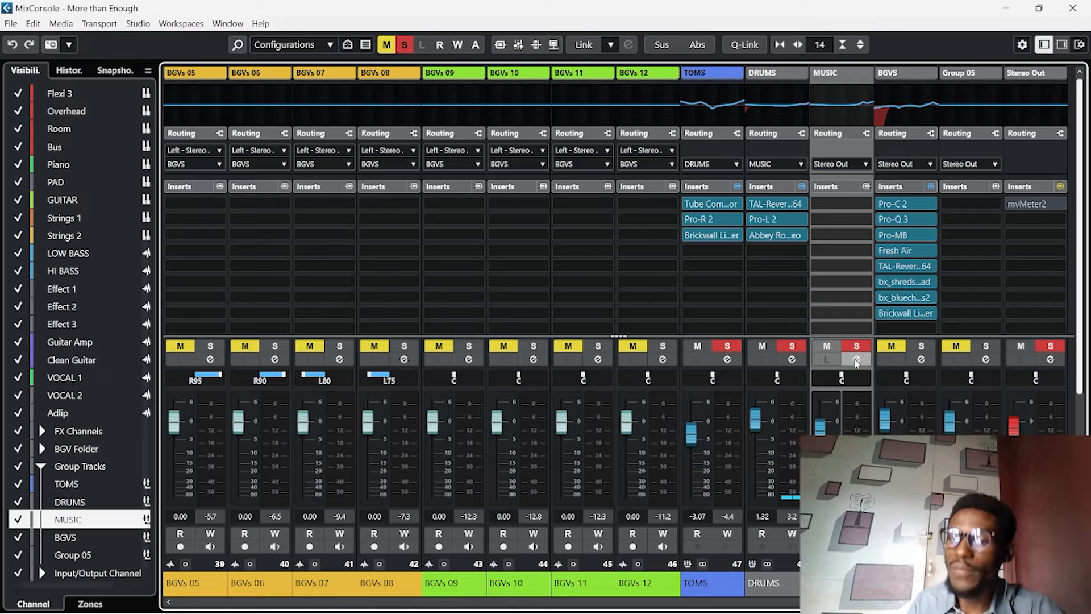
Audition the soloed MUSIC group in the project window, stop playback and bring the group tracks into view
key("F3")
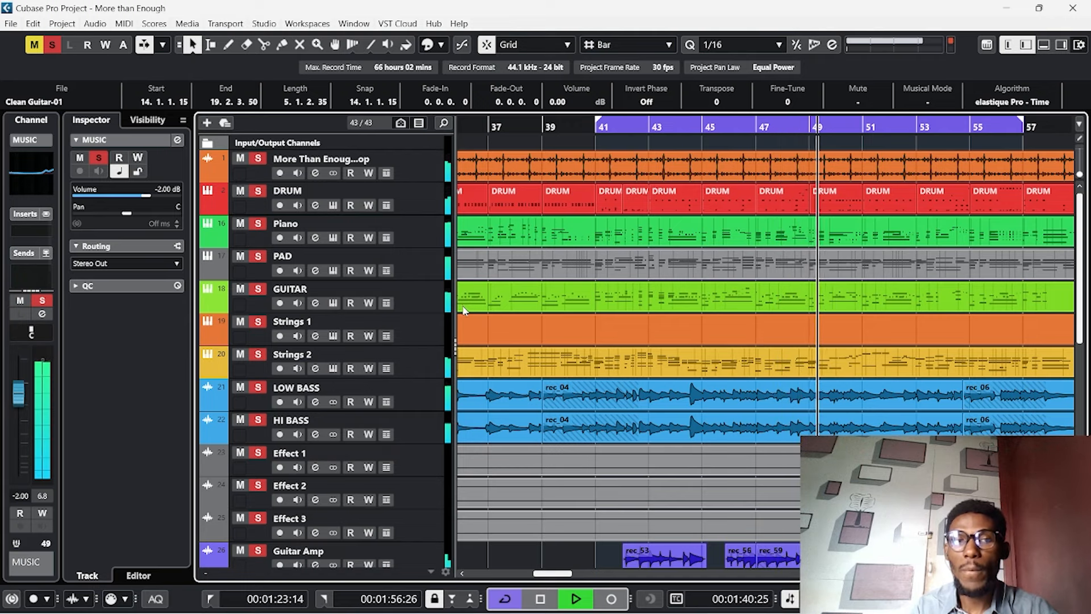
key("space")
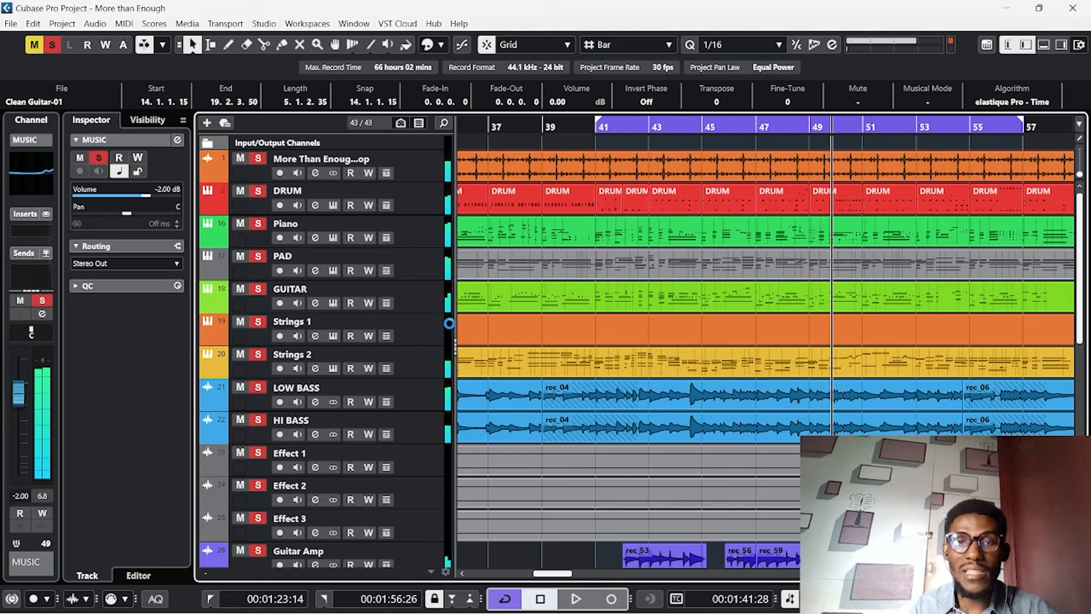
scroll(430, 369, "down", 6)
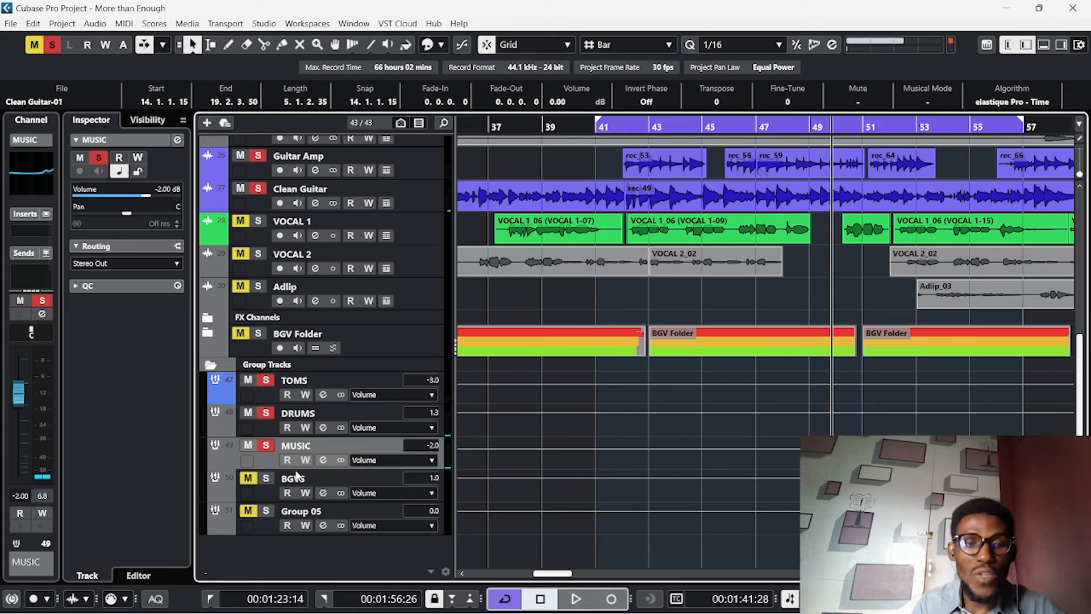
Solo the BGVS group along with the other groups and raise the MUSIC group's volume to -1.51 dB during playback
left_click(265, 478)
left_click(248, 477)
key("space")
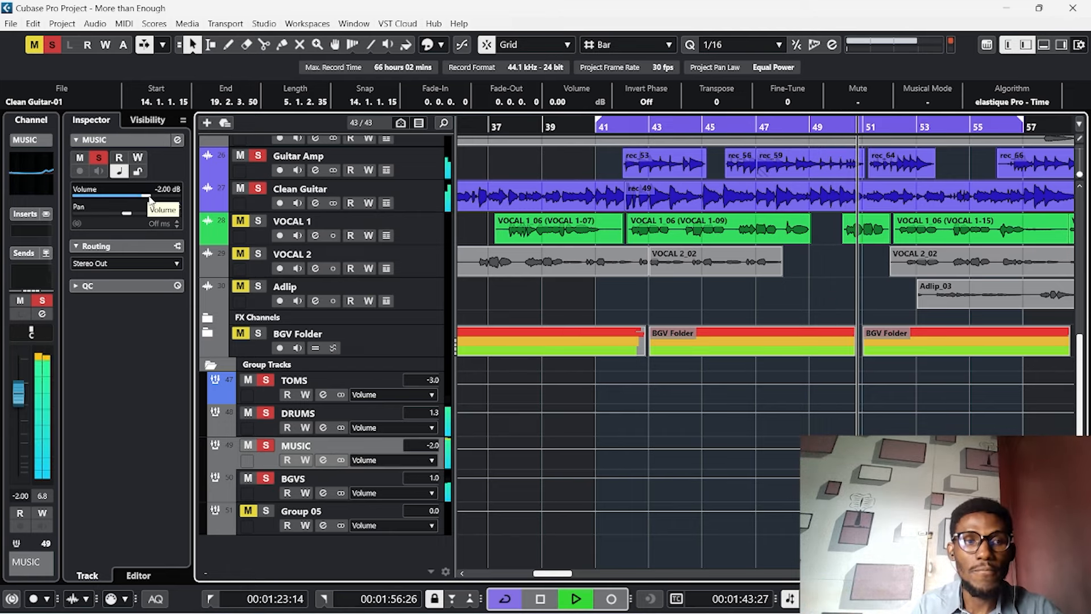
scroll(150, 198, "up", 2)
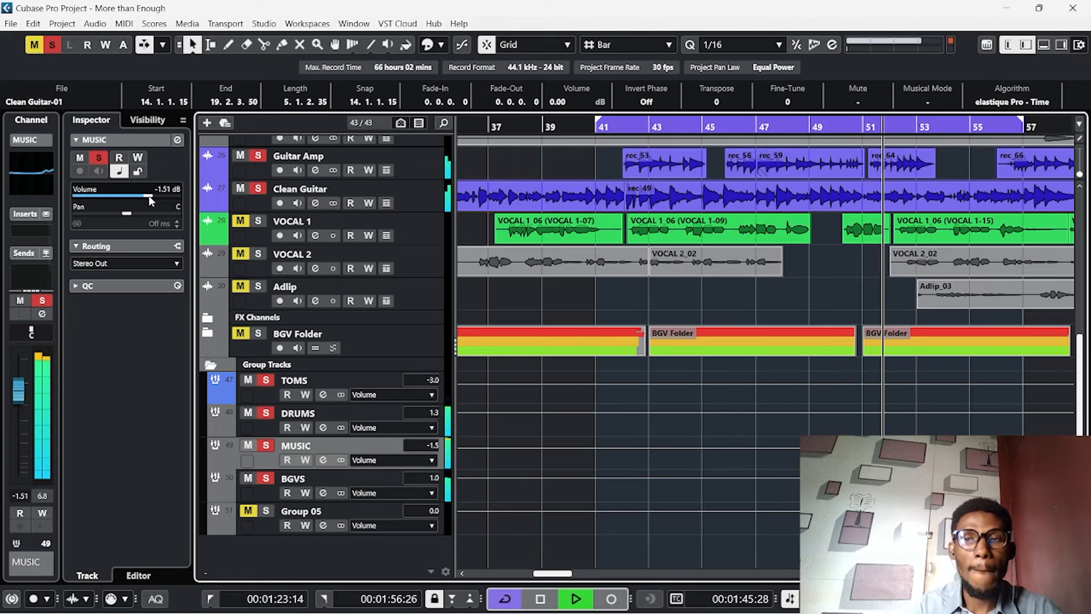
key("space")
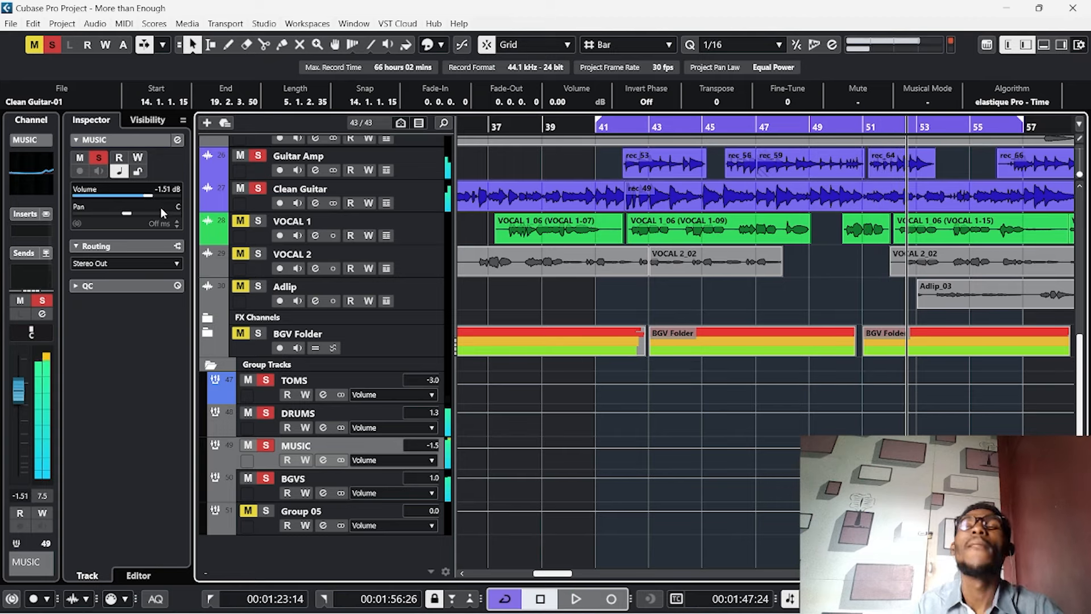
Clear all solo states in the project and select the PAD track
left_click(55, 45)
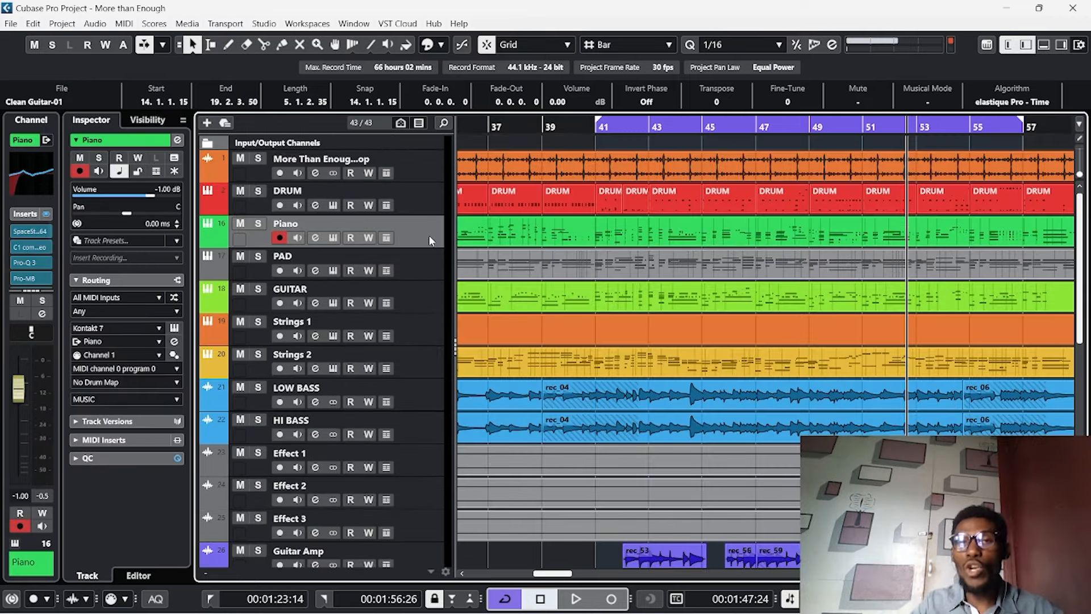
mouse_move(767, 613)
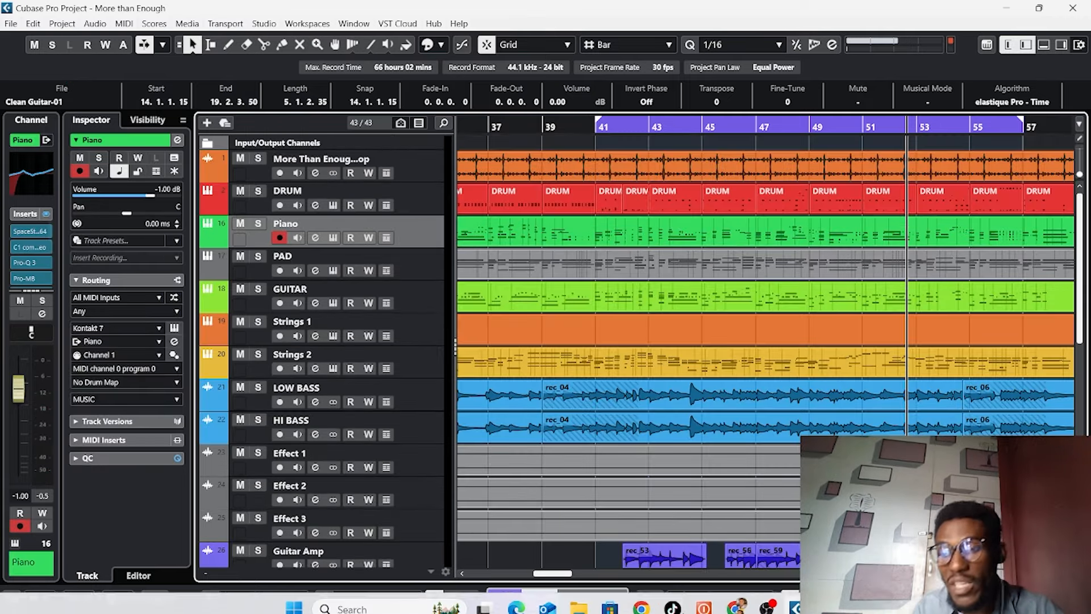
left_click(421, 267)
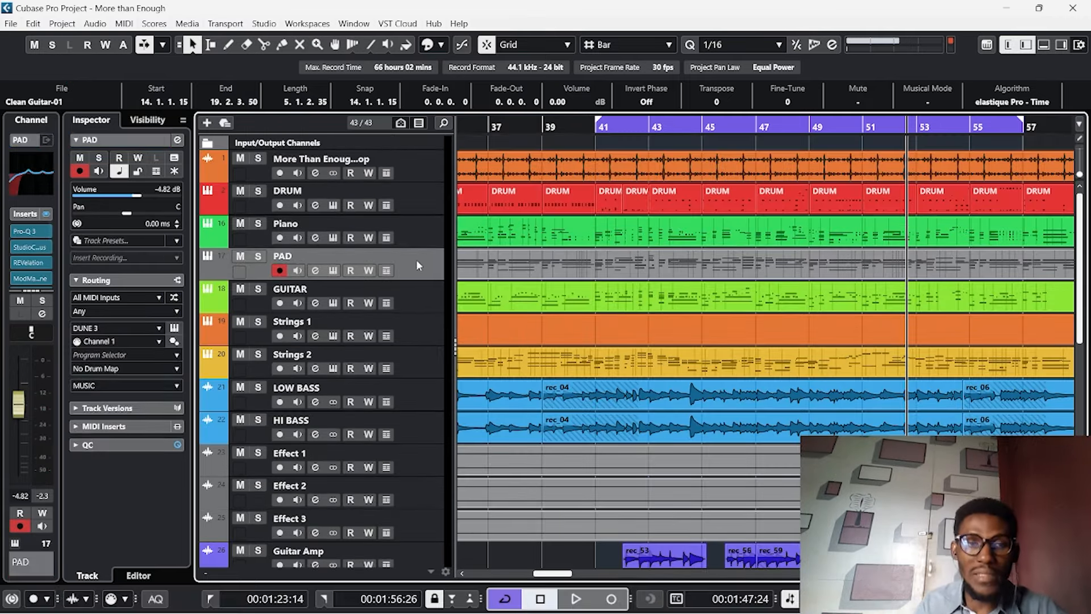
Audition the soloed PAD track while examining its low-cut filter and equalizer curve in the channel settings
left_click(177, 139)
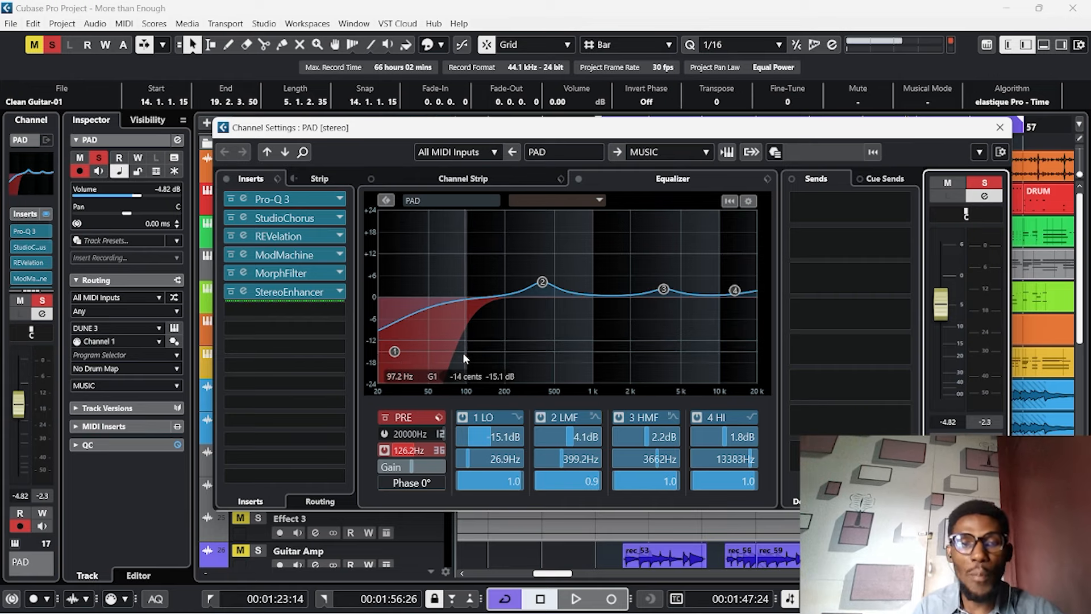
left_click(441, 393)
key("space")
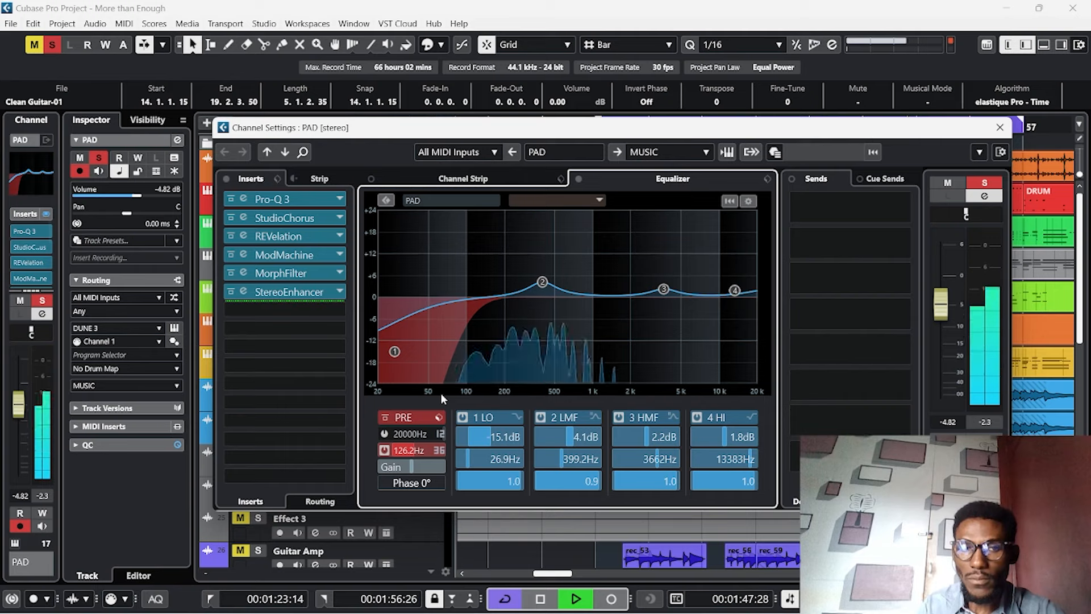
key("space")
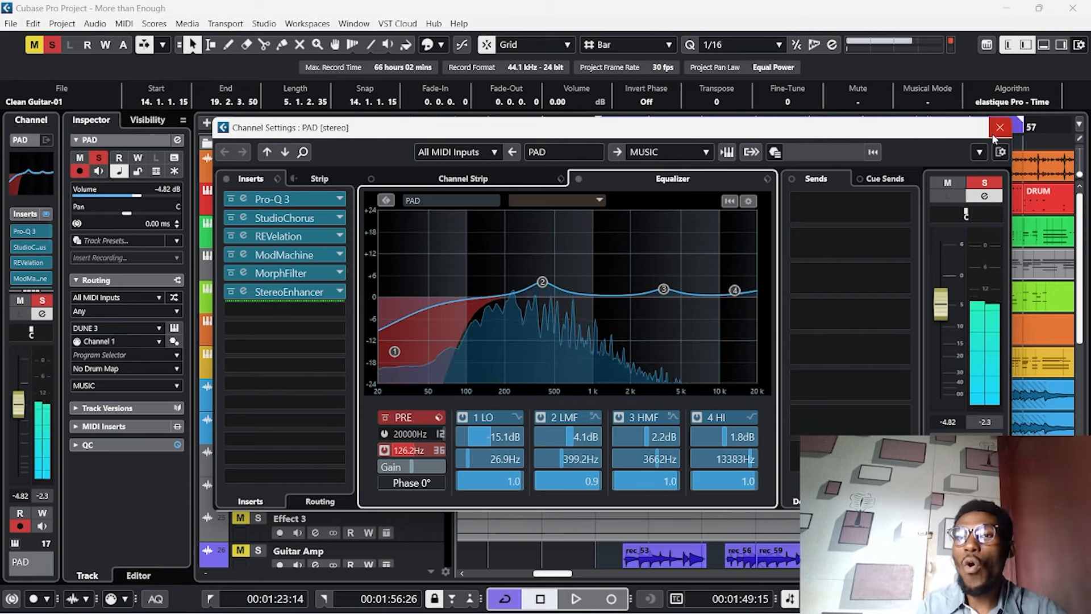
left_click(1000, 128)
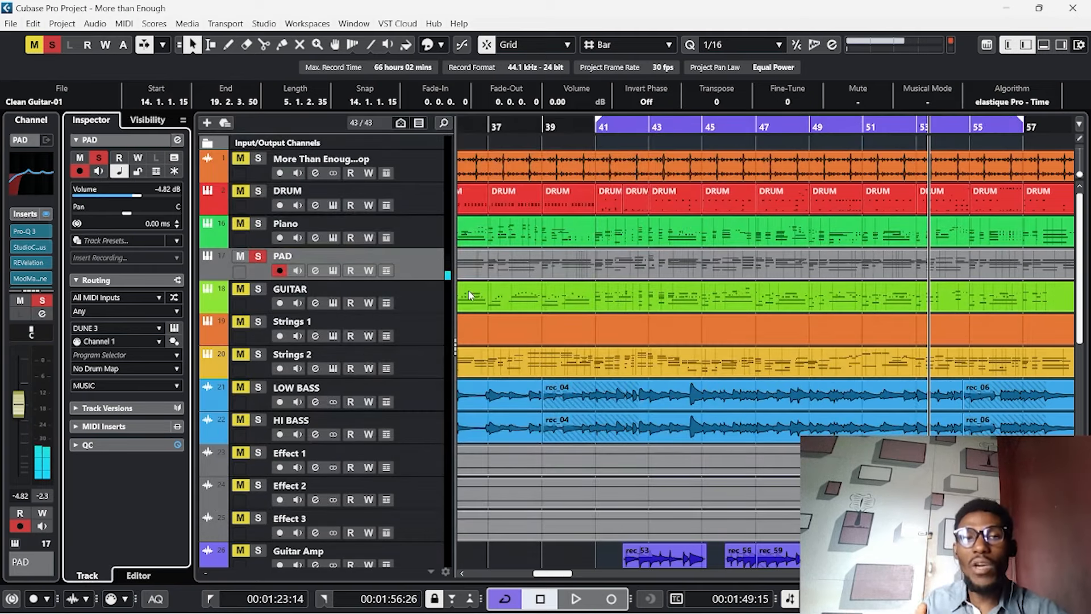
Solo the Piano track and audition it while examining its low-cut filter and equalizer curve in the channel settings
left_click(278, 224)
left_click(258, 223)
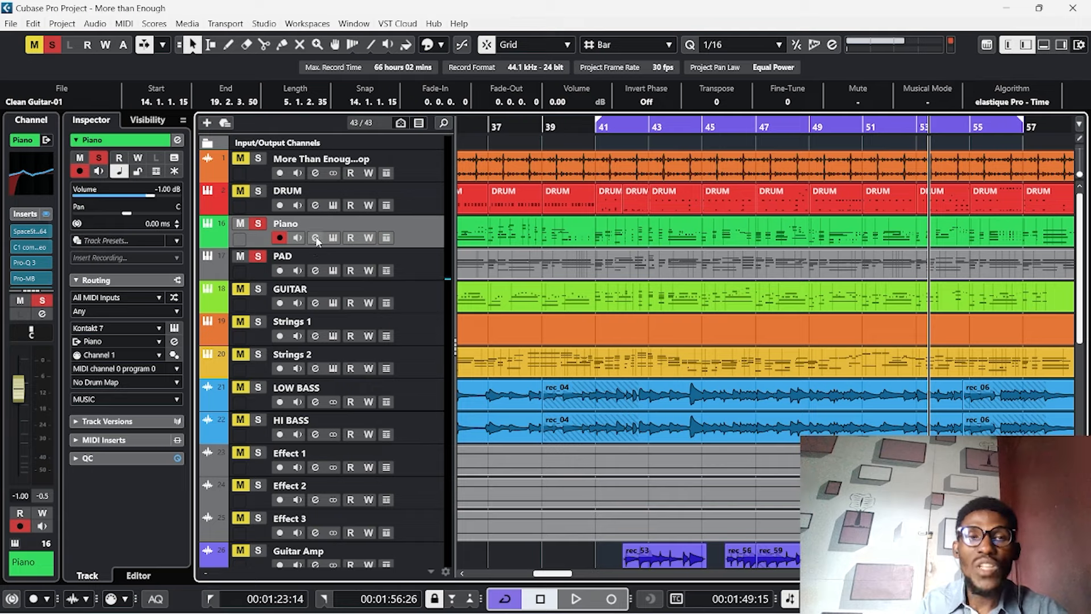
left_click(316, 238)
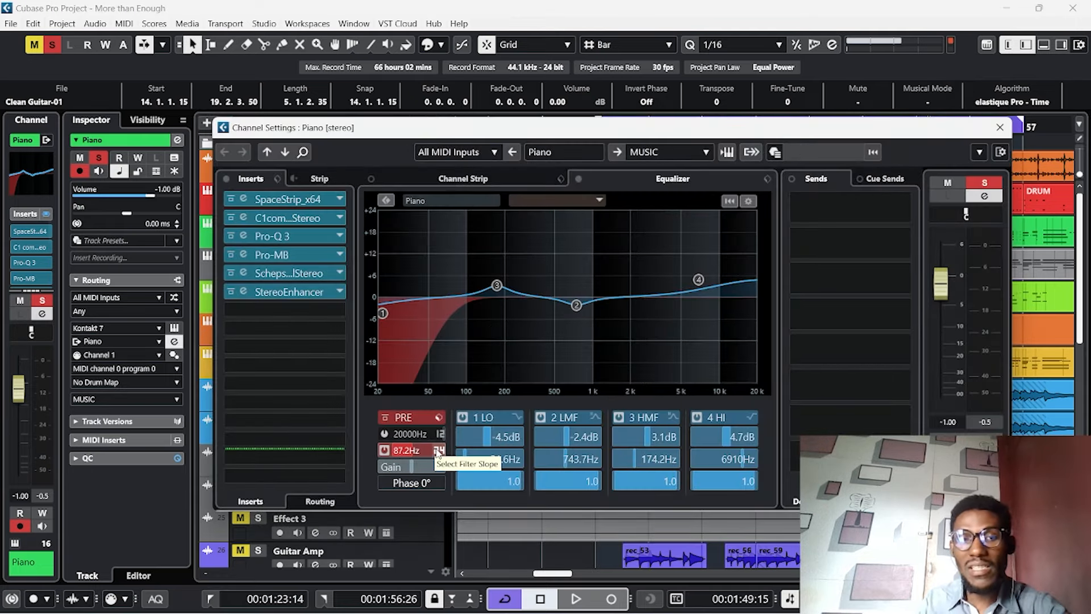
key("space")
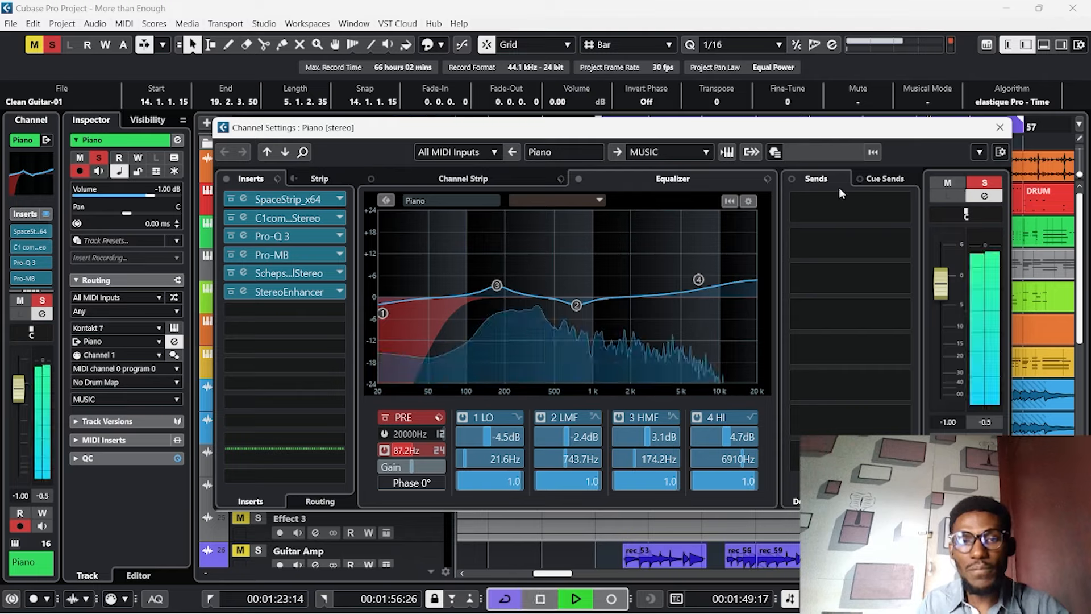
left_click(999, 128)
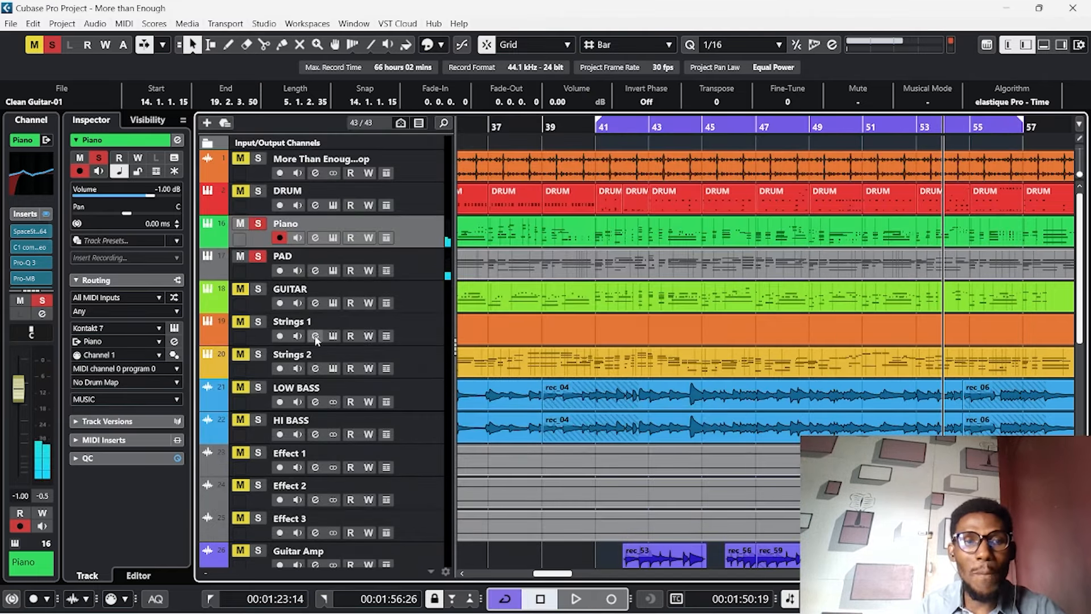
Solo the GUITAR track with the Piano muted and audition it while examining its equalizer curve in the channel settings
left_click(258, 288)
left_click(240, 288)
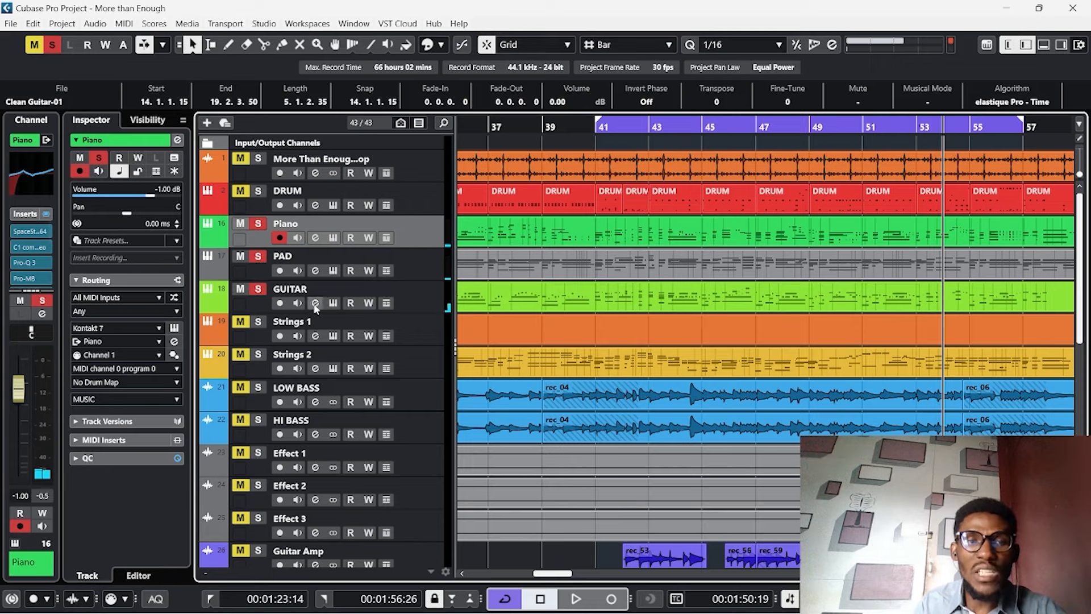
left_click(240, 223)
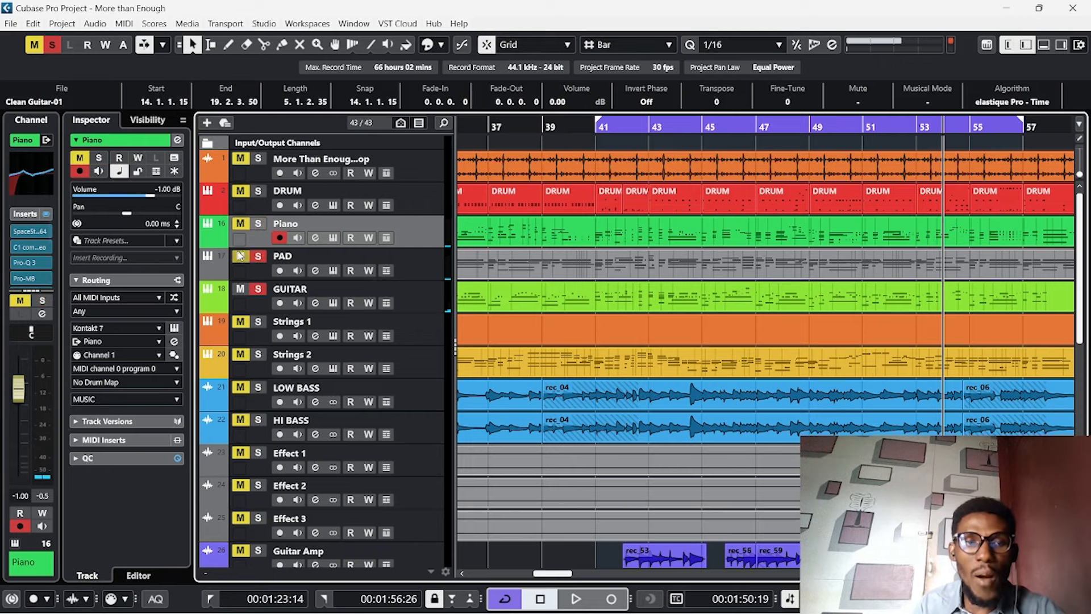
left_click(315, 303)
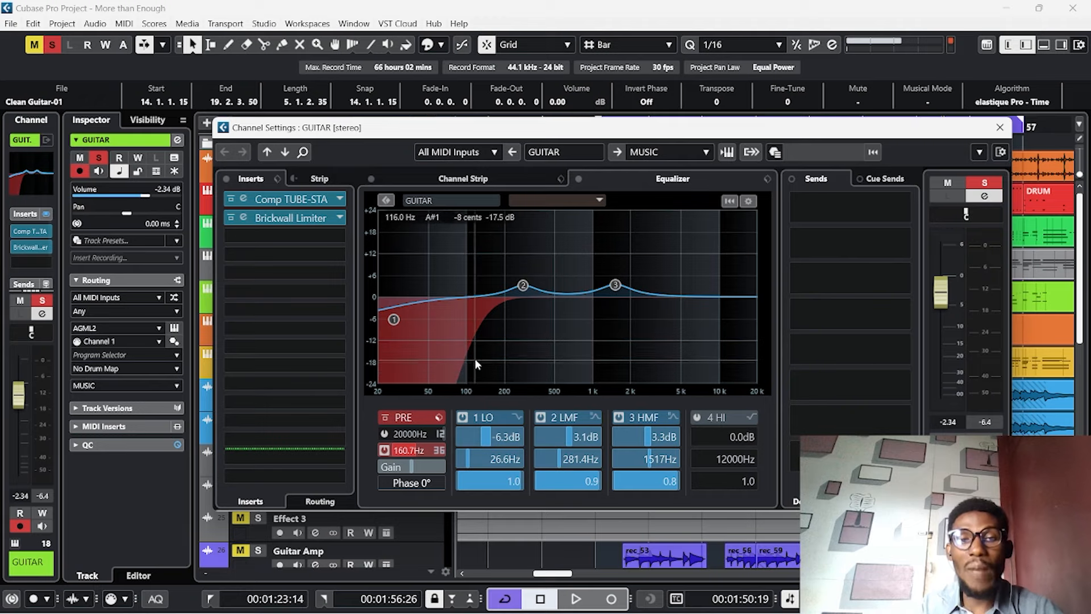
key("space")
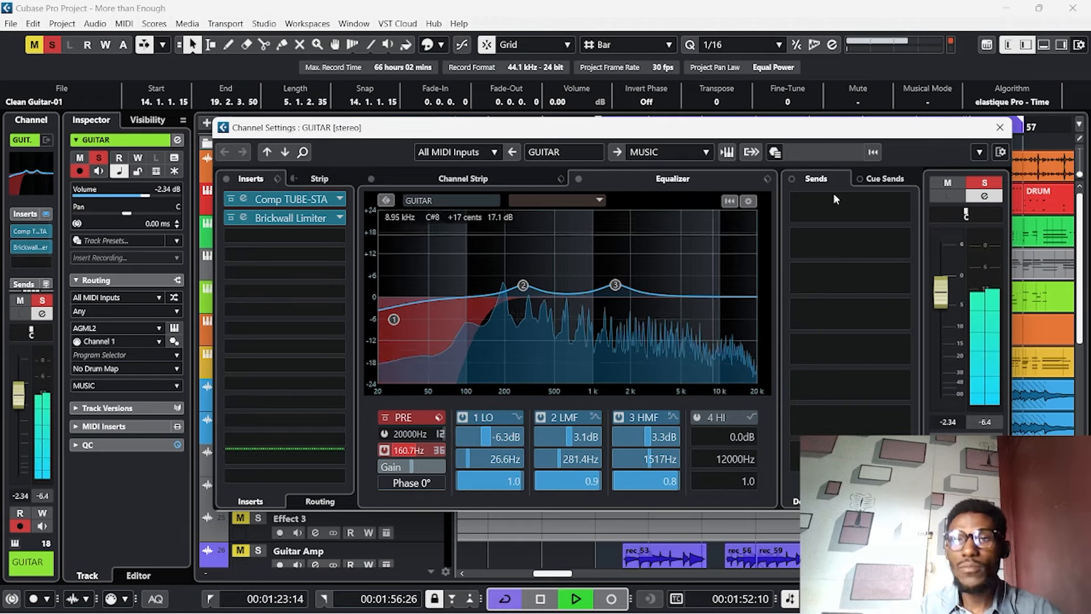